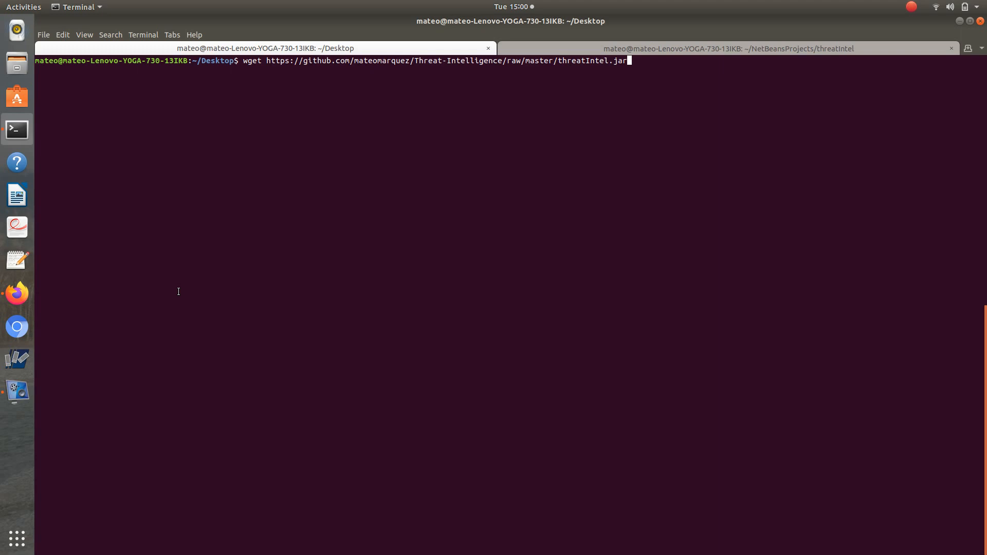
Download threatIntel.jar from its GitHub repository with wget, then launch it with Java in a maximized window.
{"action": "key", "text": "Return"}
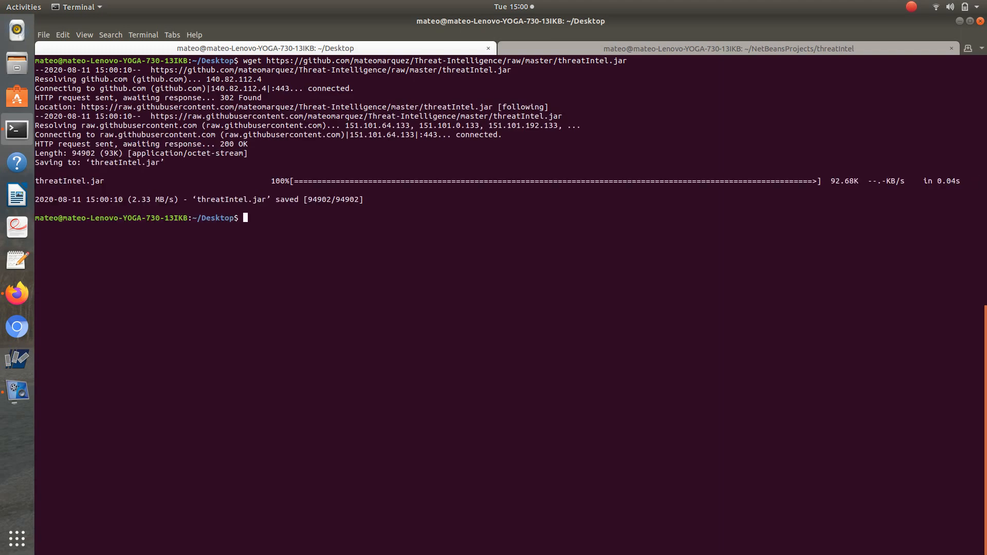
{"action": "type", "text": "java -jar t"}
{"action": "key", "text": "Tab"}
{"action": "key", "text": "Return"}
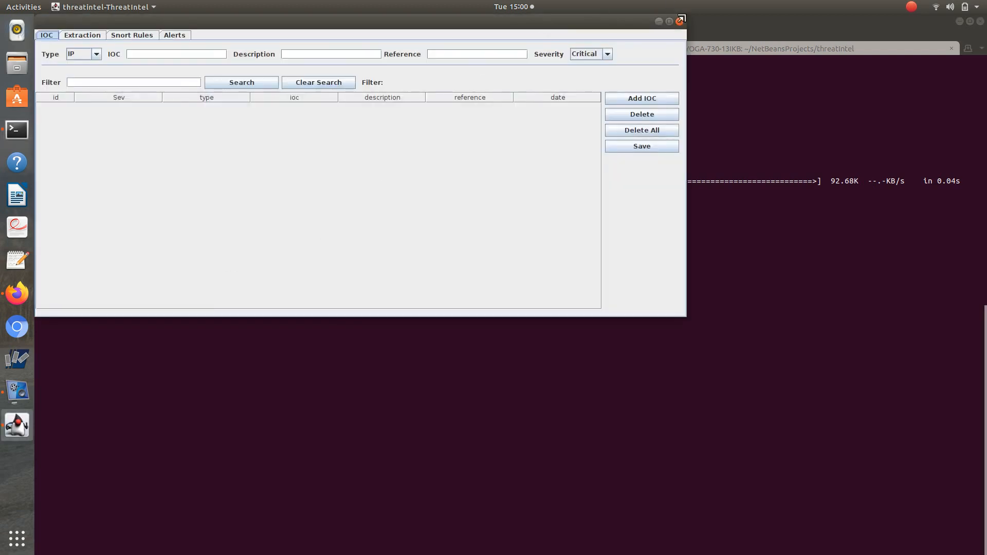
{"action": "left_click", "coordinate": [669, 22]}
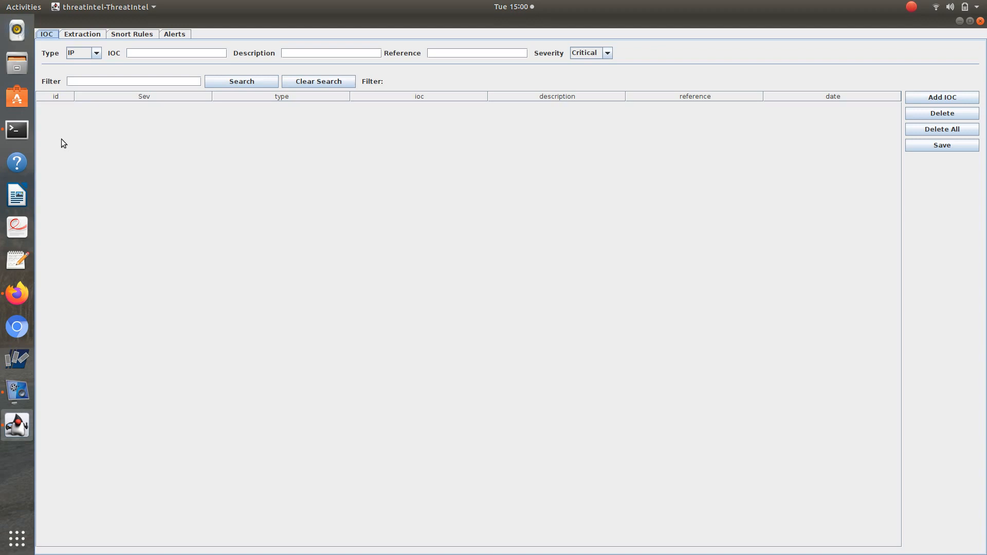
Look over the Extraction, Snort Rules and Alerts sections of the application.
{"action": "left_click", "coordinate": [92, 36]}
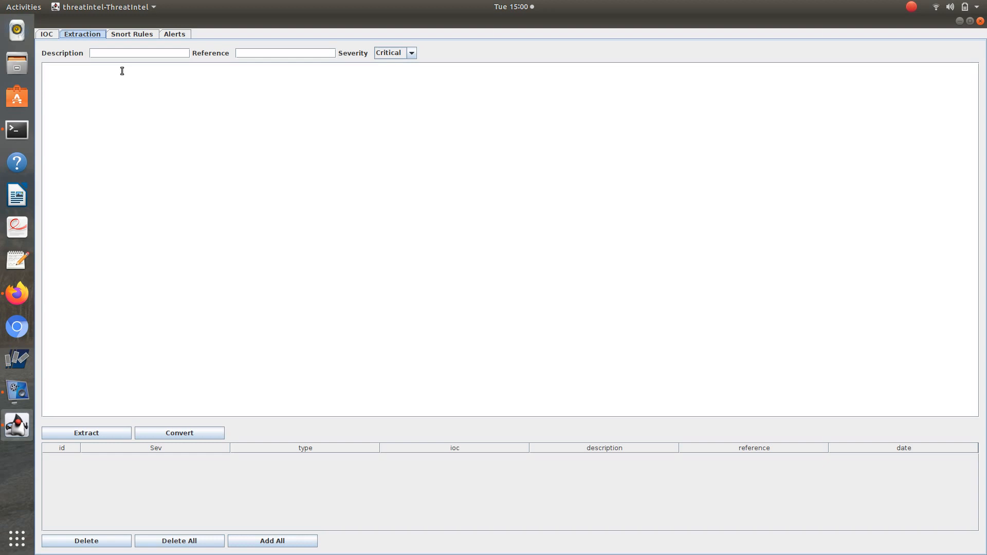
{"action": "left_click", "coordinate": [130, 34]}
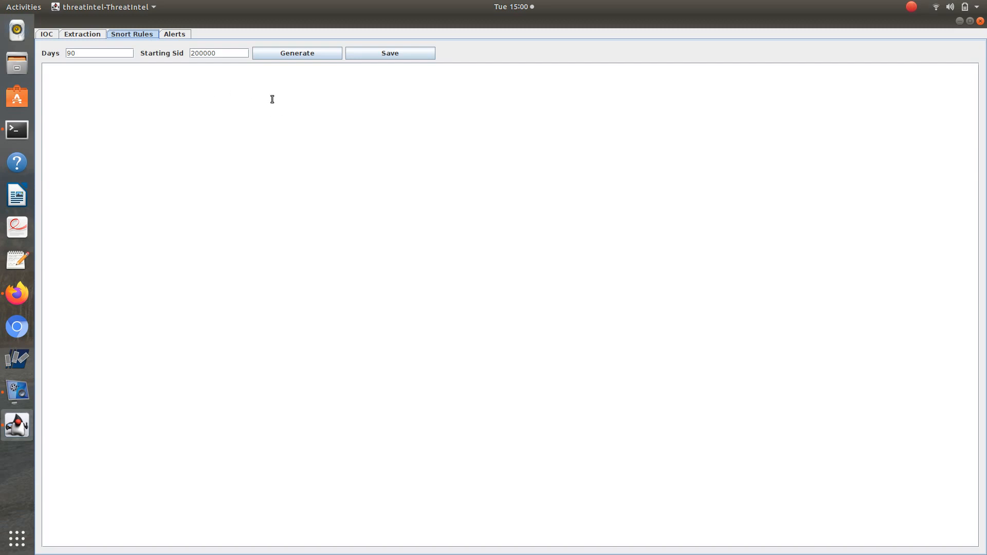
{"action": "left_click", "coordinate": [167, 34]}
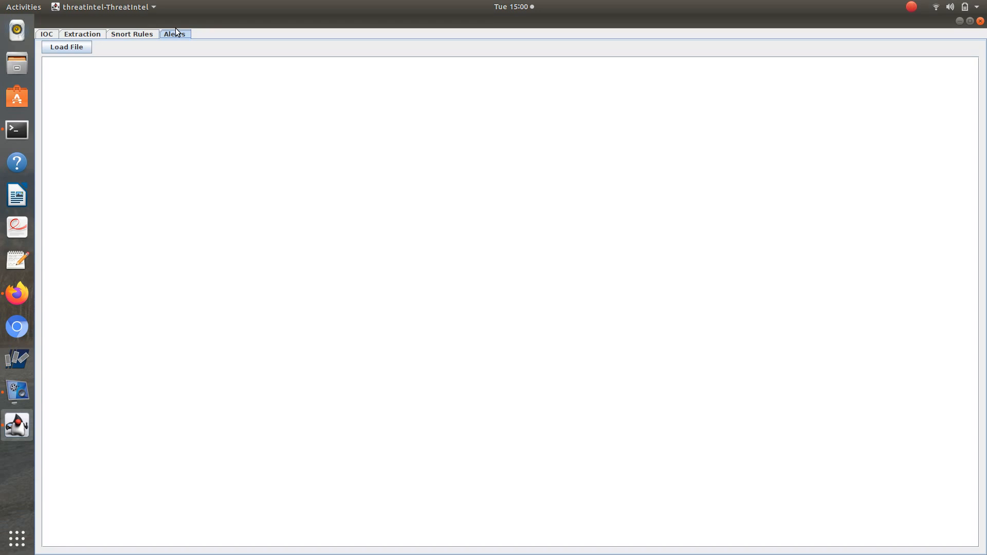
Add the IP indicator 10.1.1.1 with description "backdoor", reference "made up reference" and severity Medium to the IOC list.
{"action": "left_click", "coordinate": [45, 35]}
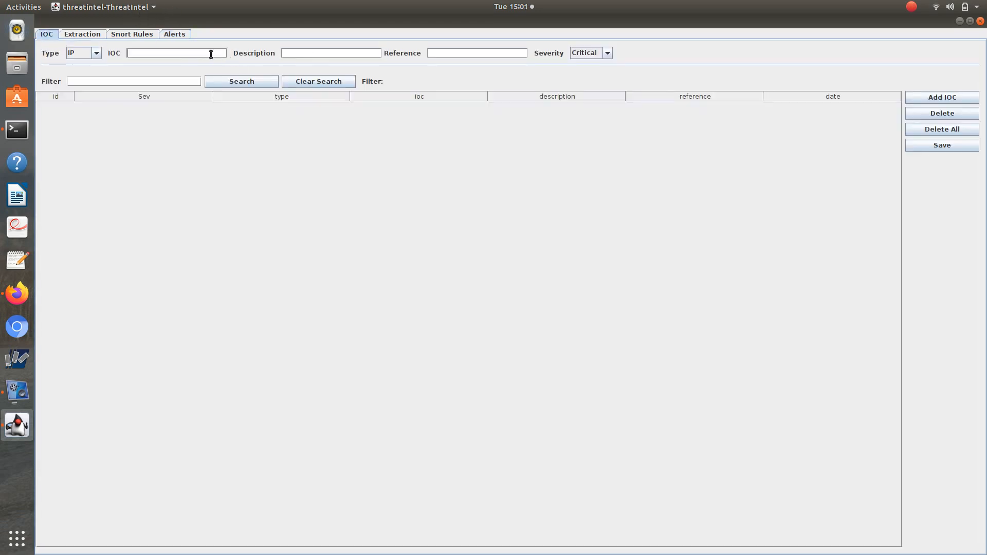
{"action": "type", "text": "10.1.1.1"}
{"action": "type", "text": "backdoor"}
{"action": "type", "text": "made"}
{"action": "type", "text": " up reference"}
{"action": "left_click", "coordinate": [595, 52]}
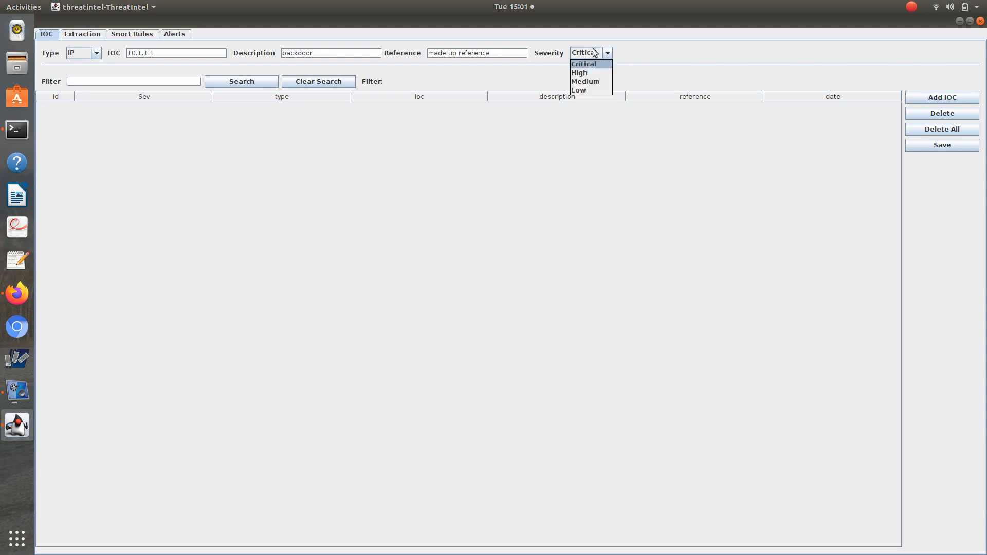
{"action": "left_click", "coordinate": [602, 81]}
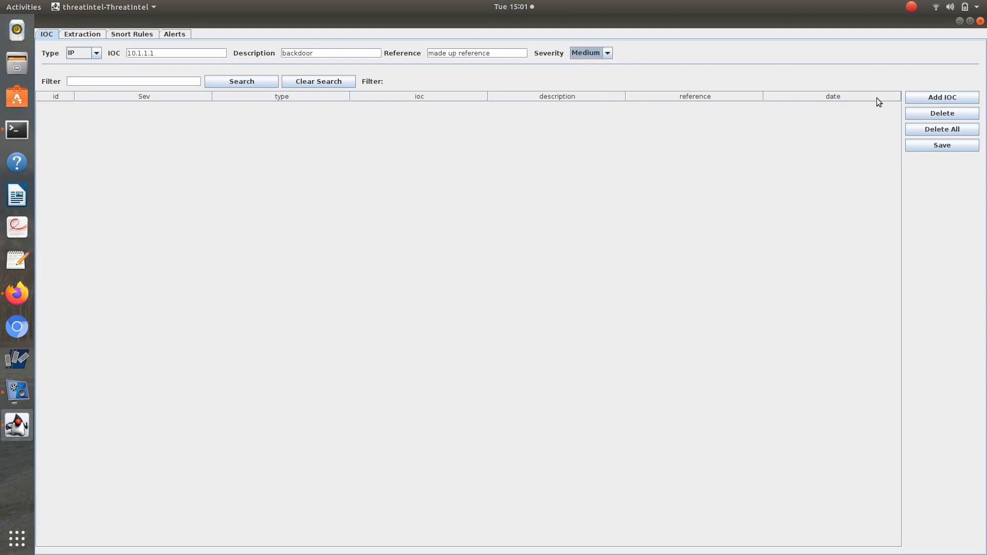
{"action": "left_click", "coordinate": [932, 97]}
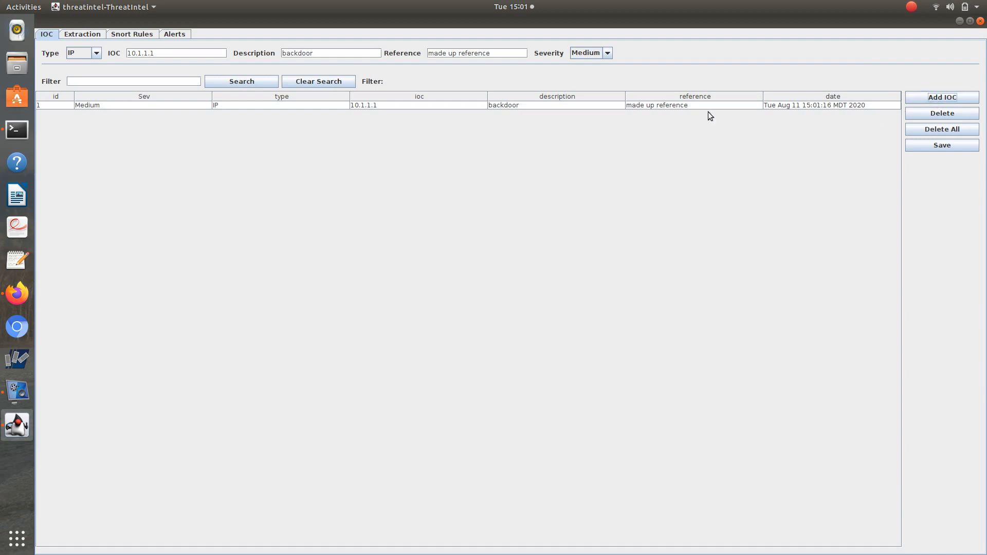
{"action": "double_click", "coordinate": [152, 52]}
{"action": "type", "text": "http://malware.com"}
{"action": "key", "text": "BackSpace"}
{"action": "key", "text": "BackSpace"}
{"action": "key", "text": "BackSpace"}
{"action": "key", "text": "BackSpace"}
{"action": "key", "text": "BackSpace"}
{"action": "key", "text": "BackSpace"}
{"action": "key", "text": "BackSpace"}
{"action": "key", "text": "BackSpace"}
{"action": "type", "text": "banking trojan"}
{"action": "left_click", "coordinate": [607, 53]}
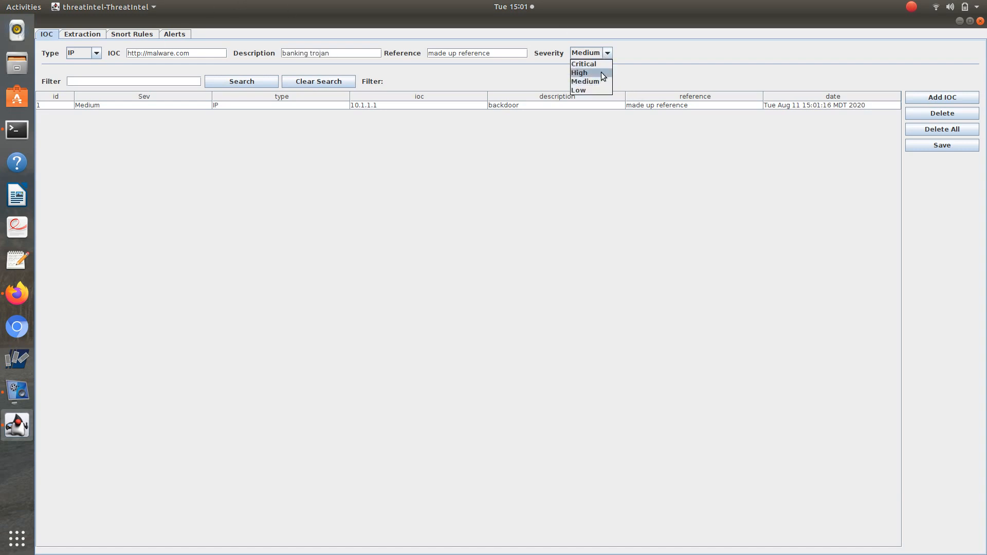
{"action": "left_click", "coordinate": [948, 99]}
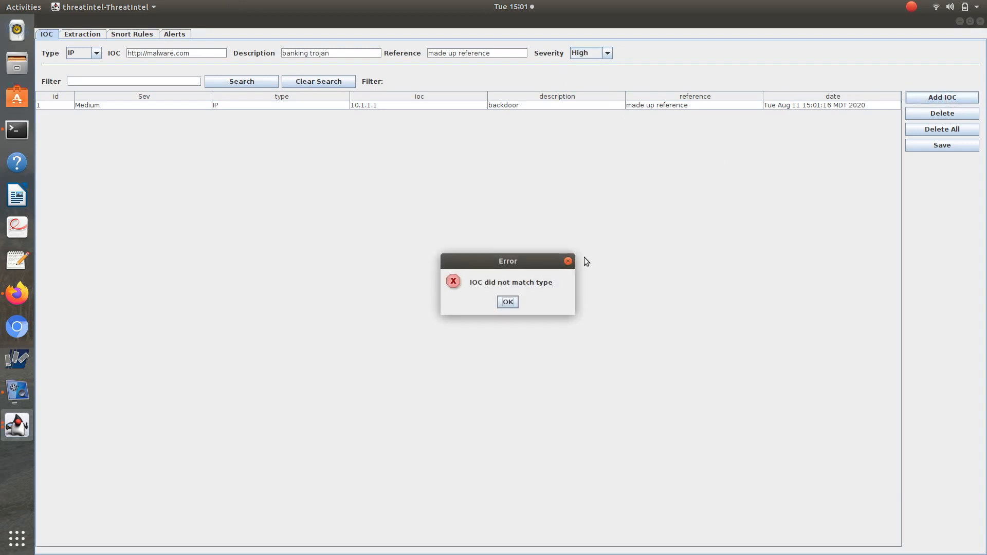
{"action": "left_click", "coordinate": [508, 303]}
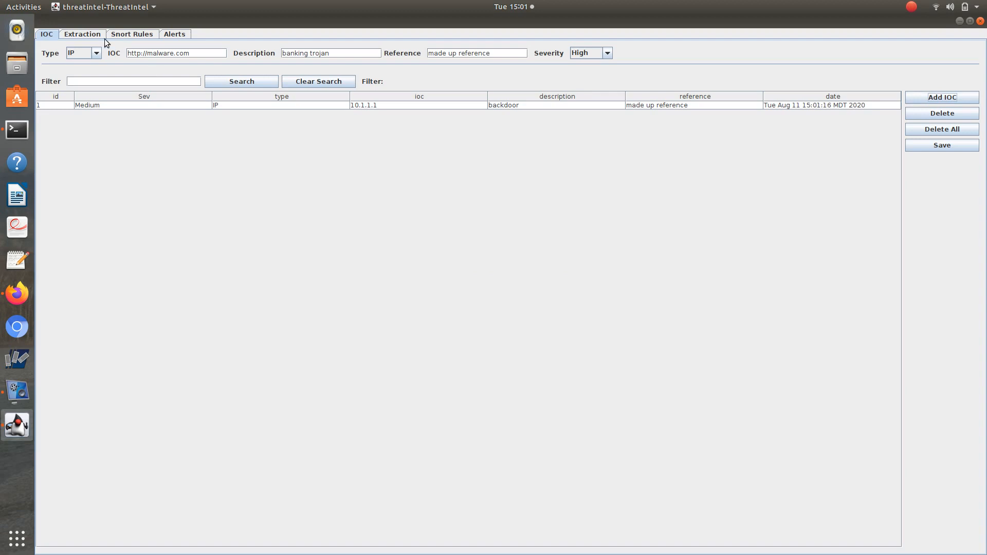
{"action": "left_click", "coordinate": [99, 53]}
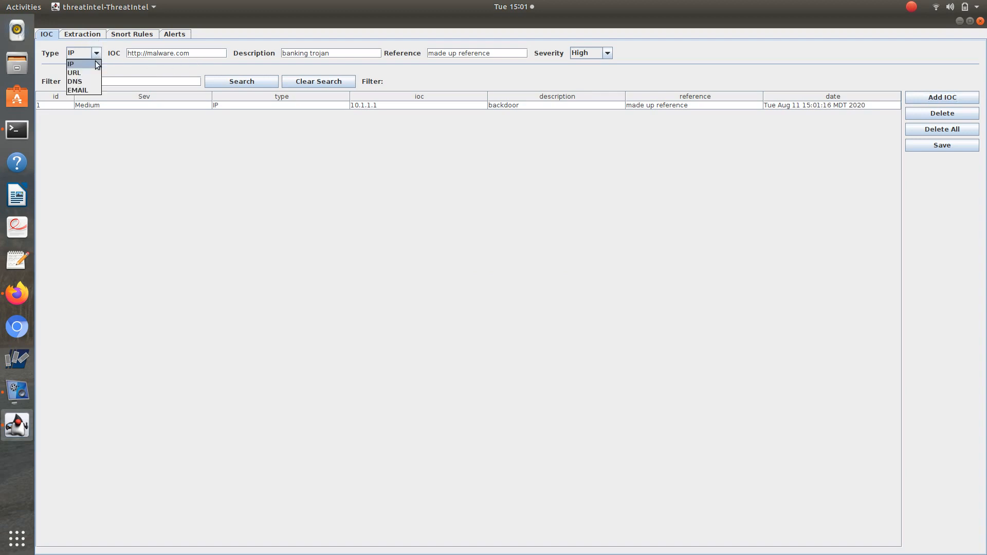
{"action": "left_click", "coordinate": [95, 72]}
{"action": "left_click", "coordinate": [959, 99]}
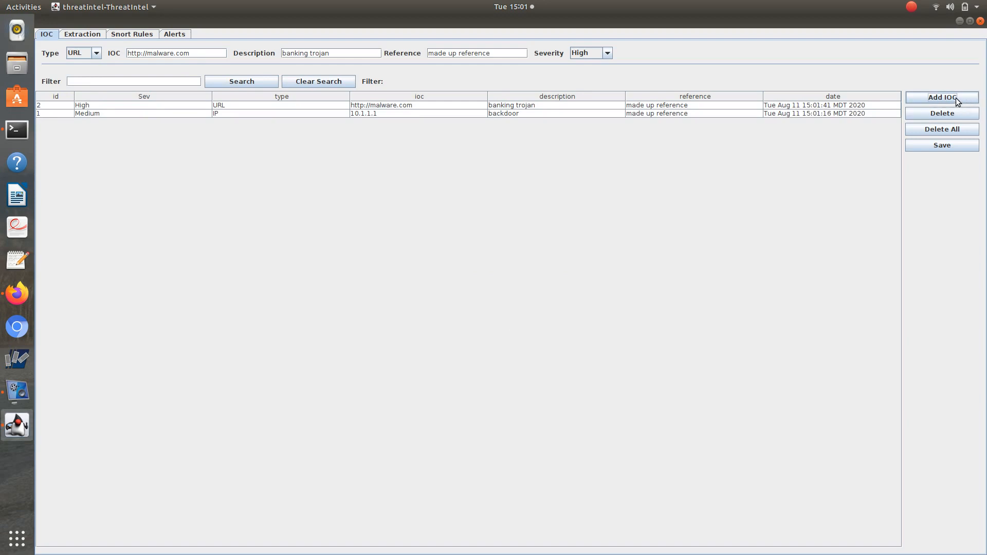
{"action": "left_click", "coordinate": [955, 146]}
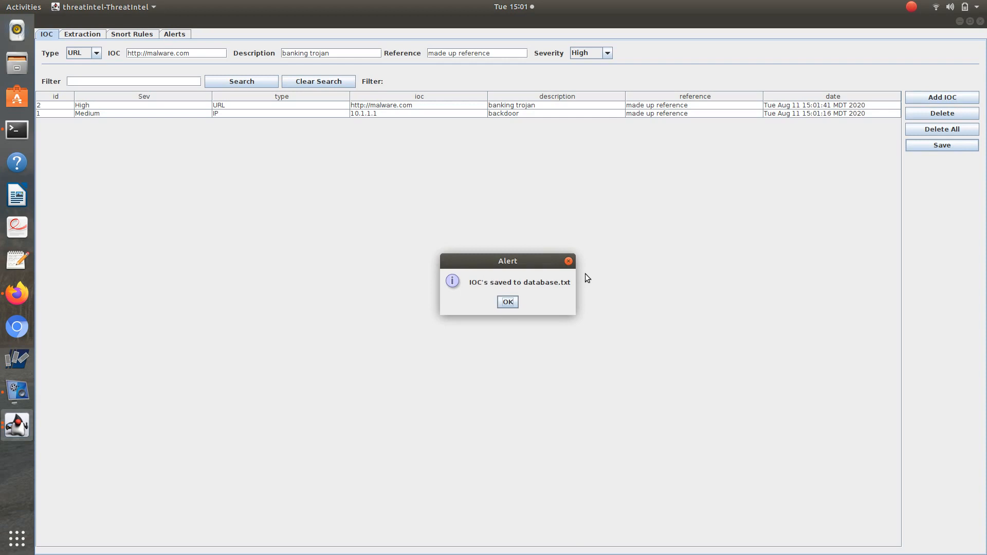
{"action": "left_click", "coordinate": [511, 303]}
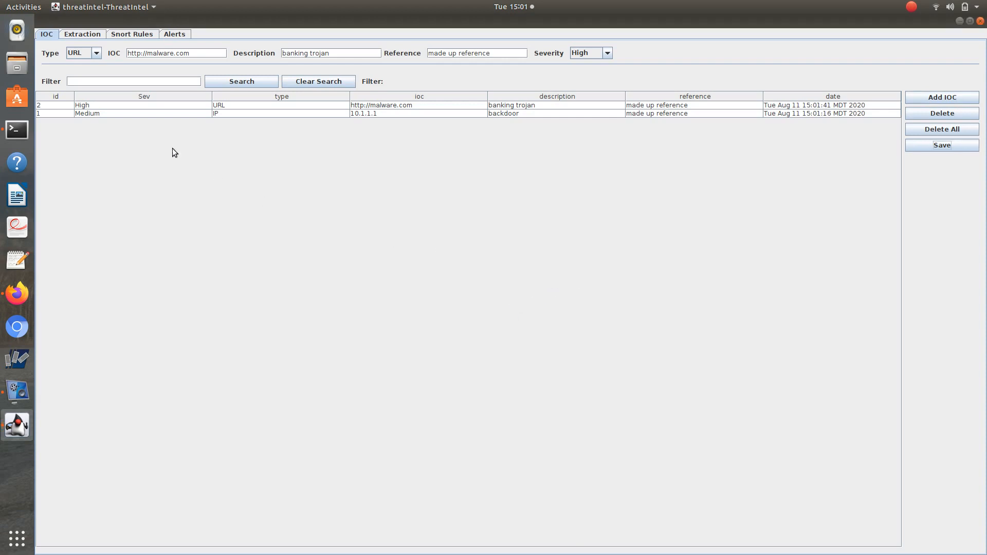
Filter the IOC list by the address 10.1.1.1.
{"action": "left_click", "coordinate": [108, 83]}
{"action": "type", "text": "10.1.1.1"}
{"action": "left_click", "coordinate": [254, 86]}
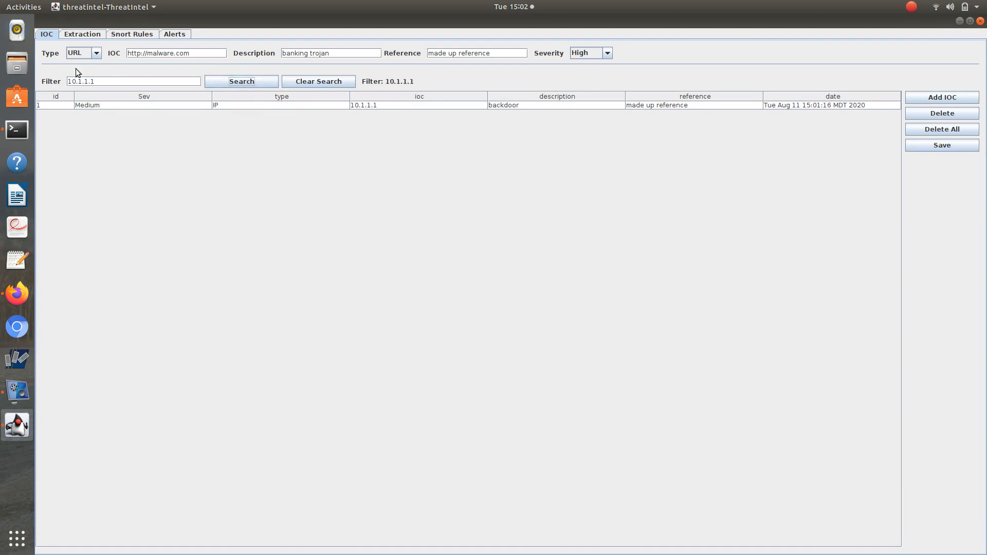
Filter the IOC list by the word "banking", then clear the search.
{"action": "left_click_drag", "start_coordinate": [117, 80], "coordinate": [39, 75]}
{"action": "type", "text": "banking"}
{"action": "left_click", "coordinate": [244, 82]}
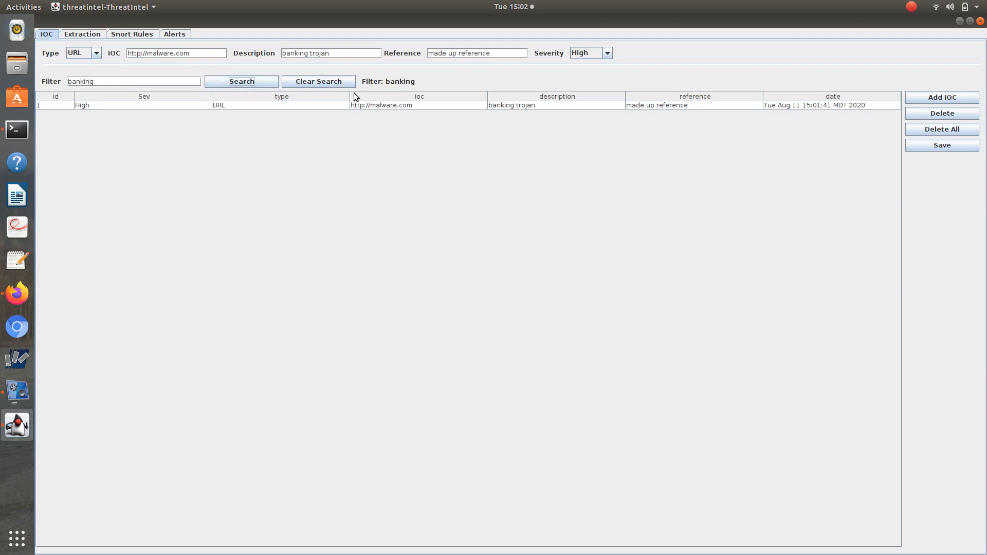
{"action": "left_click", "coordinate": [335, 86]}
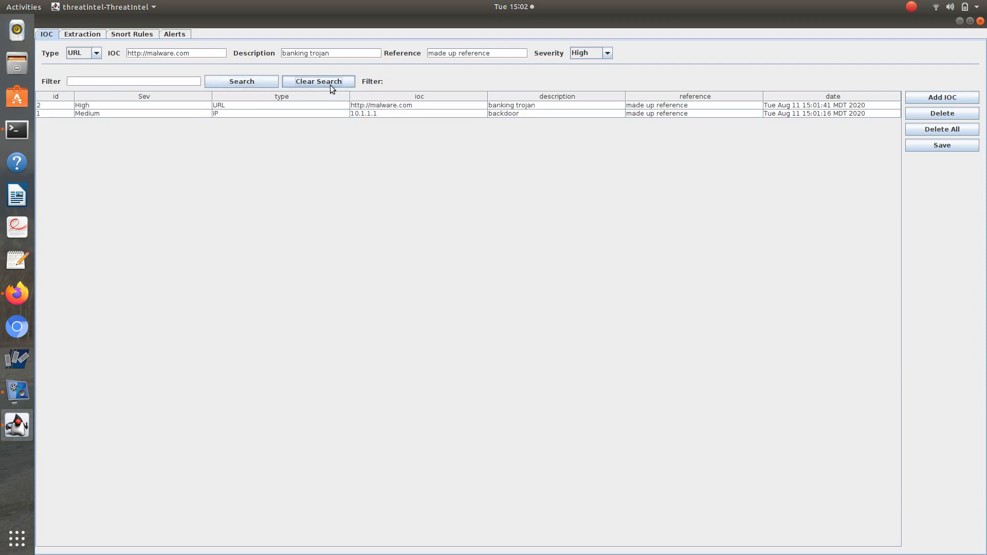
Copy the Indicators of Compromise table from the Proofpoint article in Firefox and paste it into threatIntel's Extraction text area.
{"action": "left_click", "coordinate": [86, 34]}
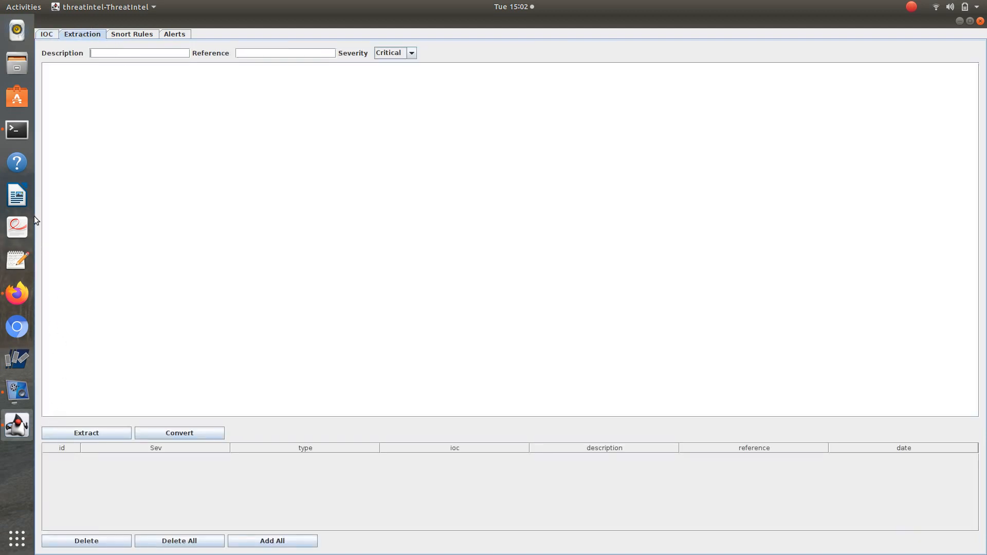
{"action": "left_click", "coordinate": [16, 299]}
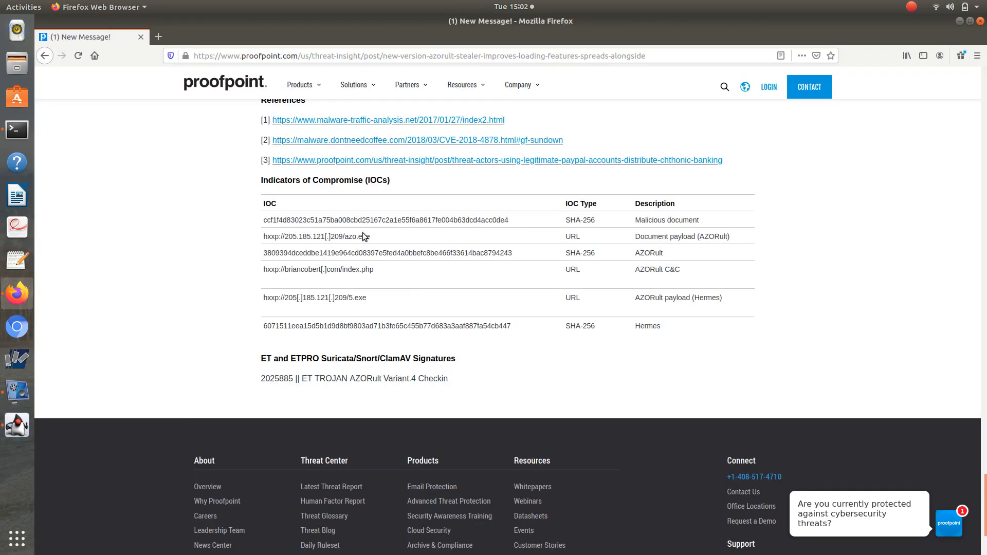
{"action": "scroll", "coordinate": [369, 233], "scroll_direction": "down", "scroll_amount": 1}
{"action": "scroll", "coordinate": [368, 267], "scroll_direction": "up", "scroll_amount": 3}
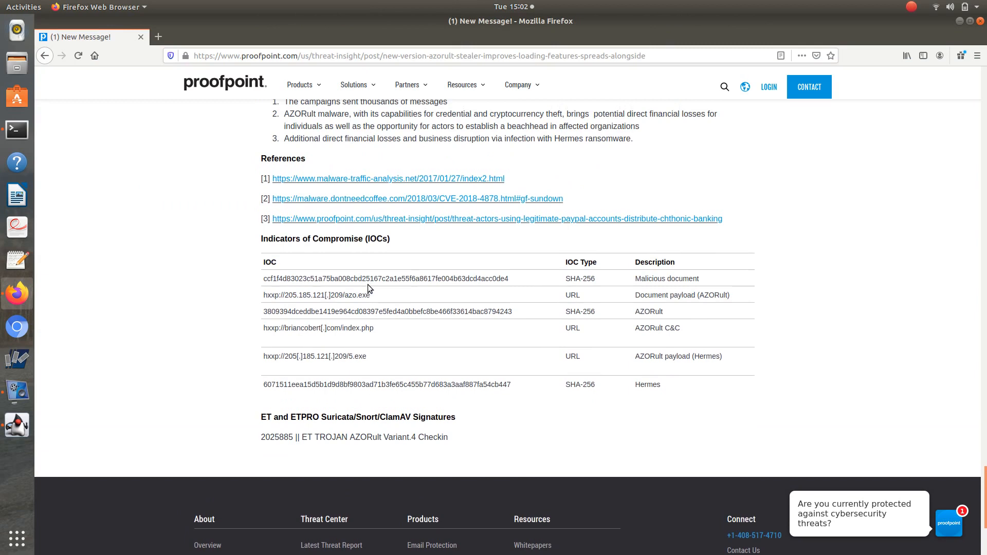
{"action": "scroll", "coordinate": [368, 285], "scroll_direction": "up", "scroll_amount": 1}
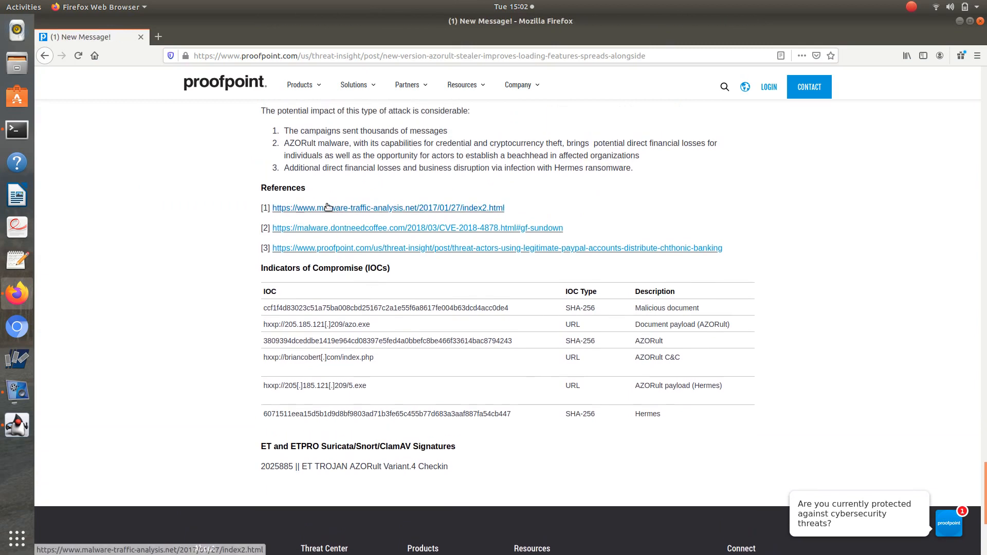
{"action": "left_click_drag", "start_coordinate": [813, 414], "coordinate": [265, 277]}
{"action": "right_click", "coordinate": [292, 297]}
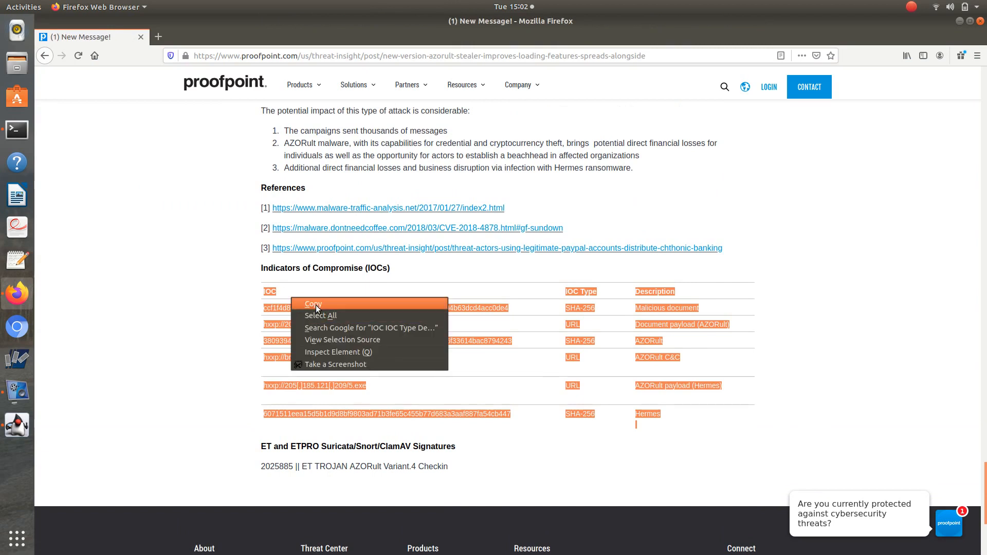
{"action": "left_click", "coordinate": [316, 304]}
{"action": "left_click", "coordinate": [17, 424]}
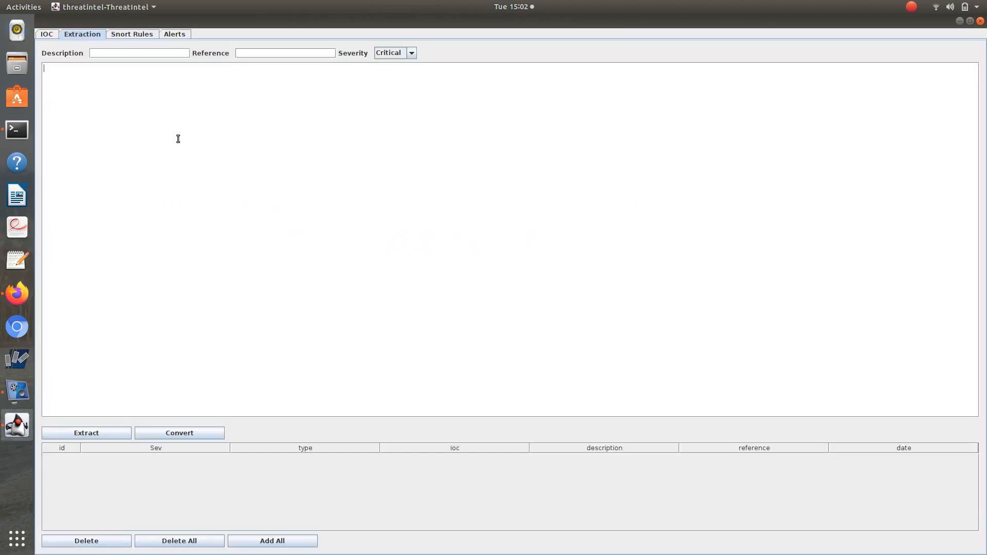
{"action": "key", "text": "ctrl+v"}
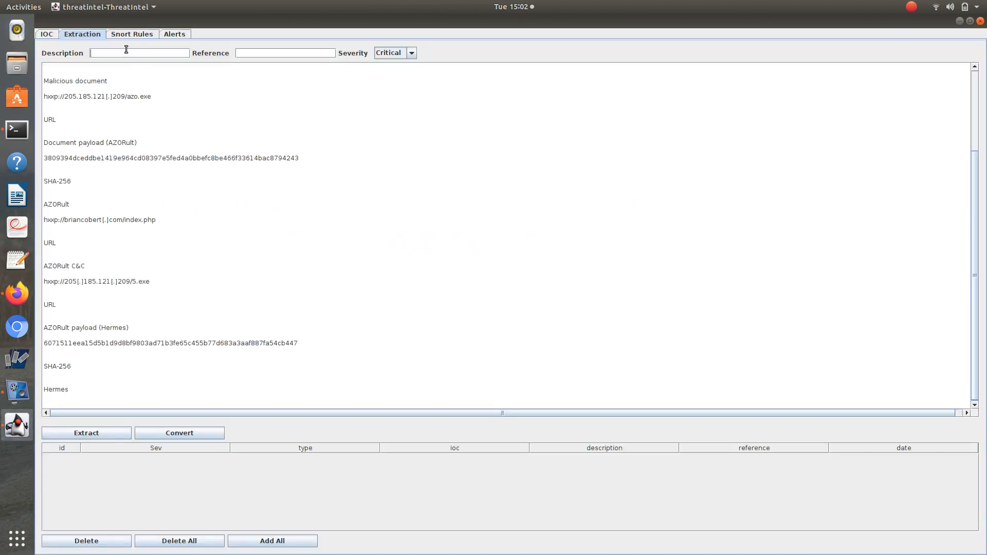
Set the extraction description to "Azorult" and the reference to the Proofpoint article's URL, and extract the IOCs with Critical severity.
{"action": "type", "text": "Azorult"}
{"action": "left_click", "coordinate": [17, 293]}
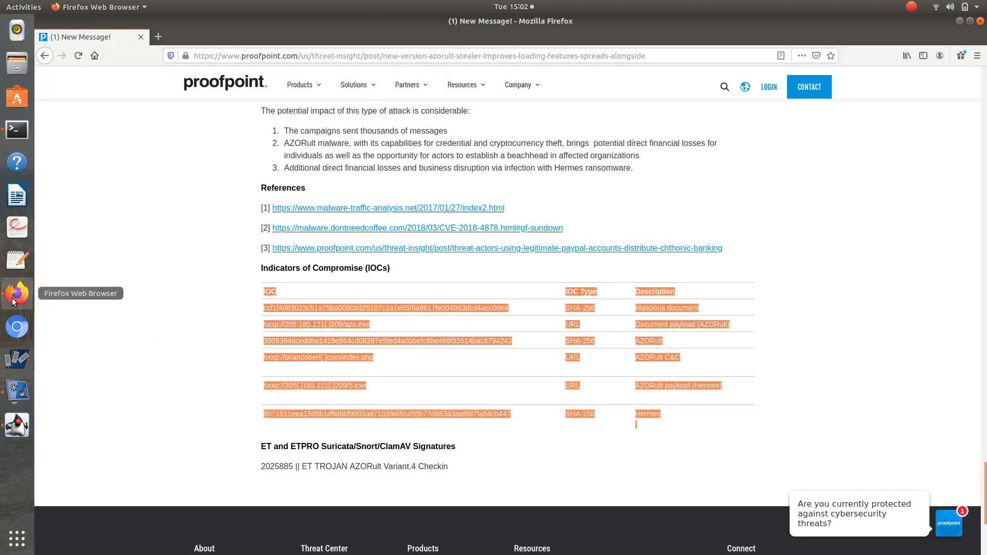
{"action": "left_click", "coordinate": [258, 58]}
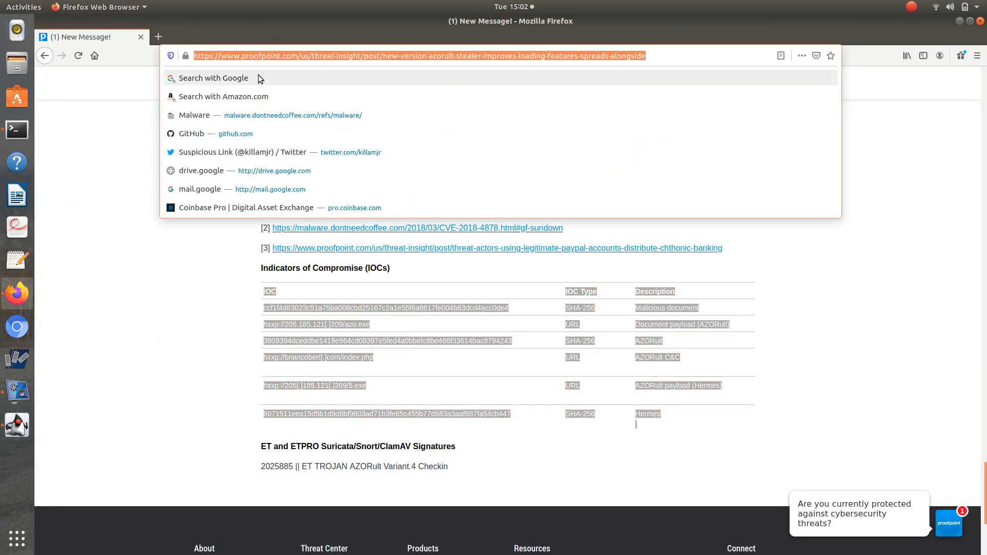
{"action": "key", "text": "alt+Tab"}
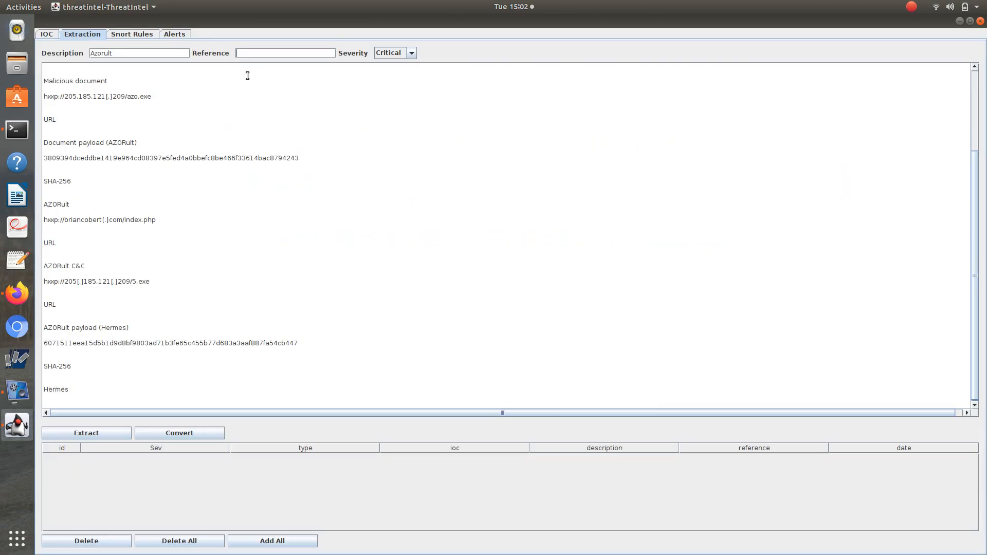
{"action": "left_click", "coordinate": [272, 53]}
{"action": "key", "text": "ctrl+v"}
{"action": "left_click", "coordinate": [100, 432]}
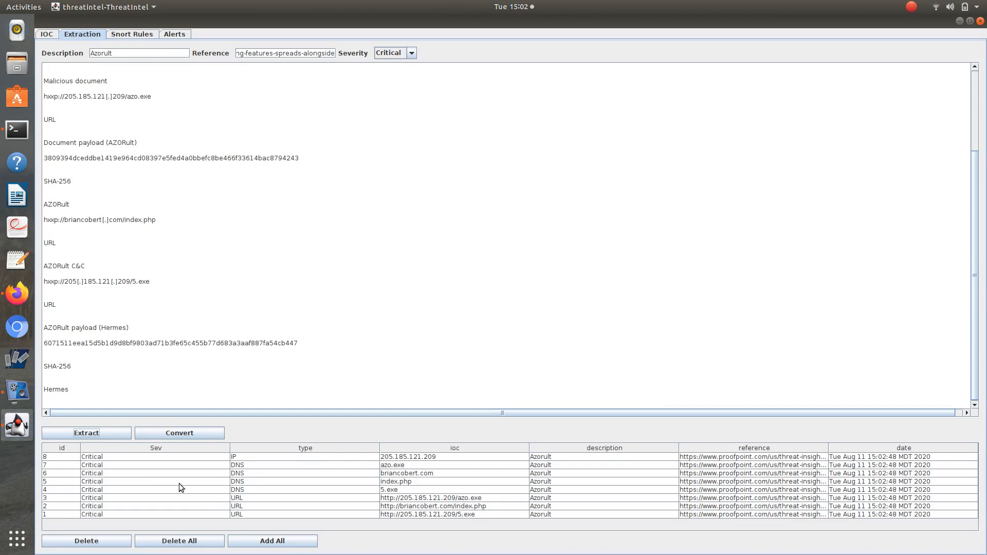
Delete the falsely extracted DNS entries azo.exe, index.php and 5.exe from the extraction results.
{"action": "left_click", "coordinate": [389, 465]}
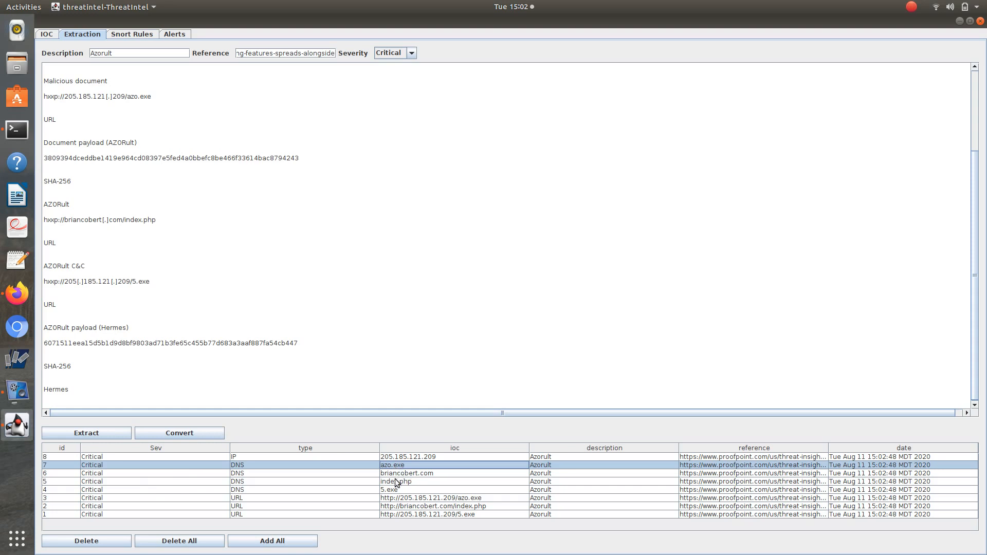
{"action": "left_click", "coordinate": [396, 481]}
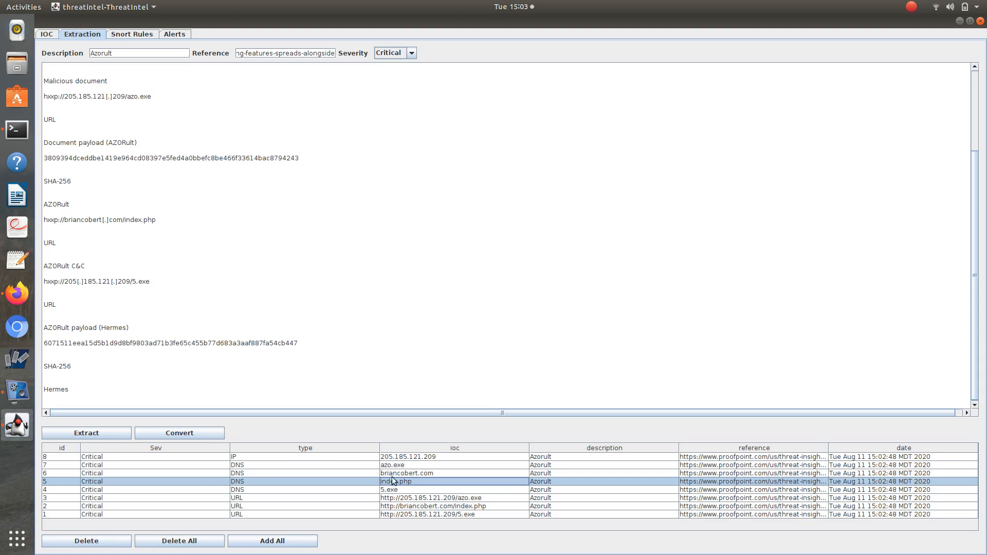
{"action": "left_click", "coordinate": [398, 466]}
{"action": "left_click", "coordinate": [394, 489], "text": "ctrl"}
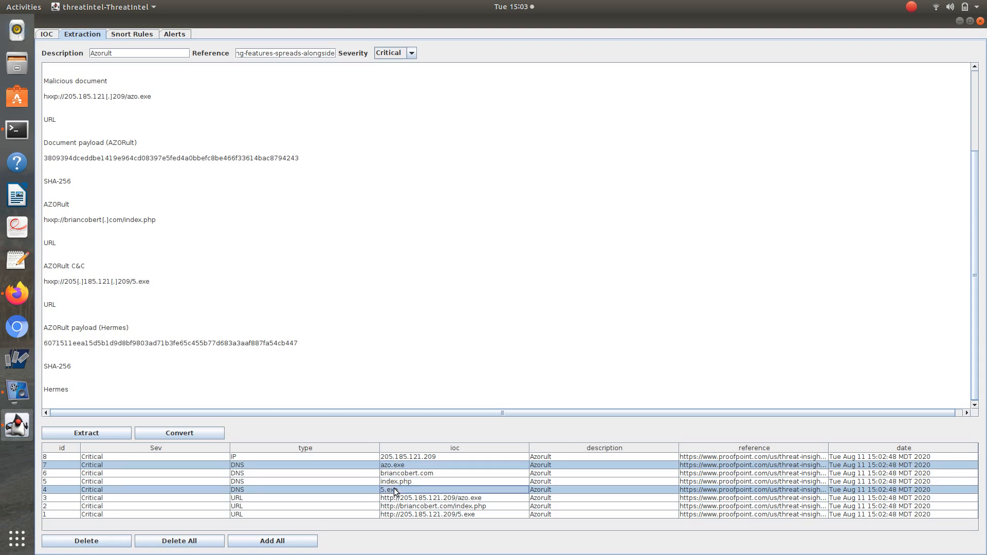
{"action": "left_click", "coordinate": [396, 481], "text": "ctrl"}
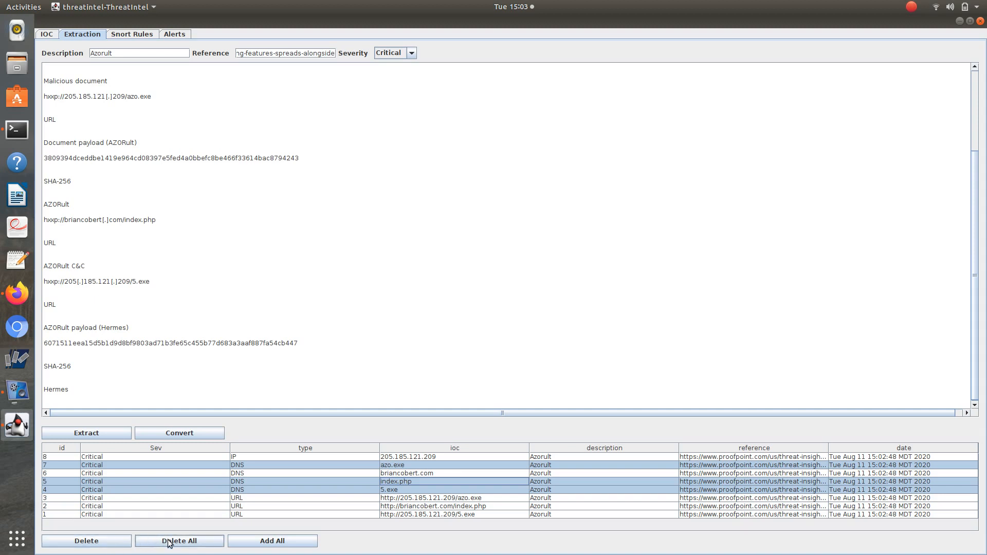
{"action": "left_click", "coordinate": [114, 544]}
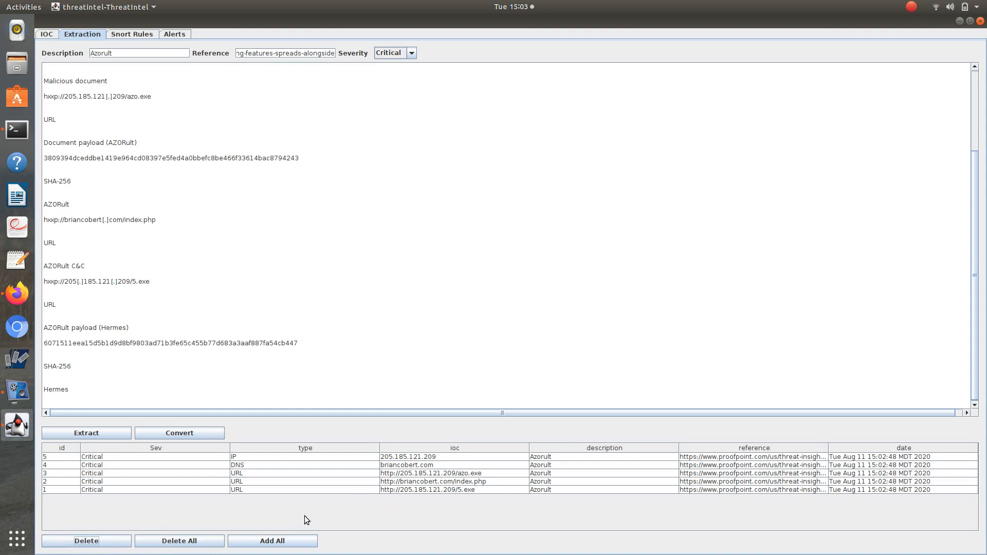
Add all remaining extracted indicators to the IOC list and save the list to the database.
{"action": "left_click", "coordinate": [297, 543]}
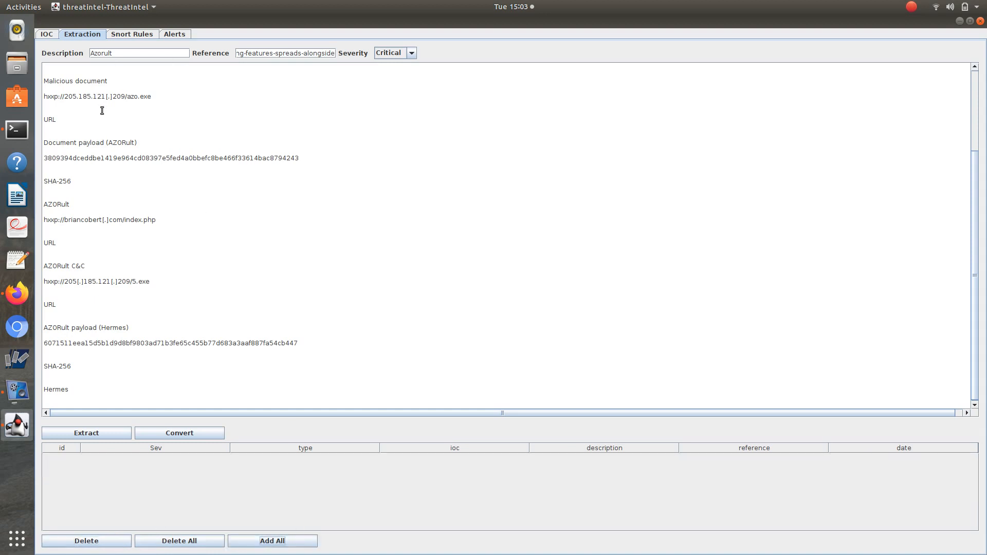
{"action": "left_click", "coordinate": [47, 36]}
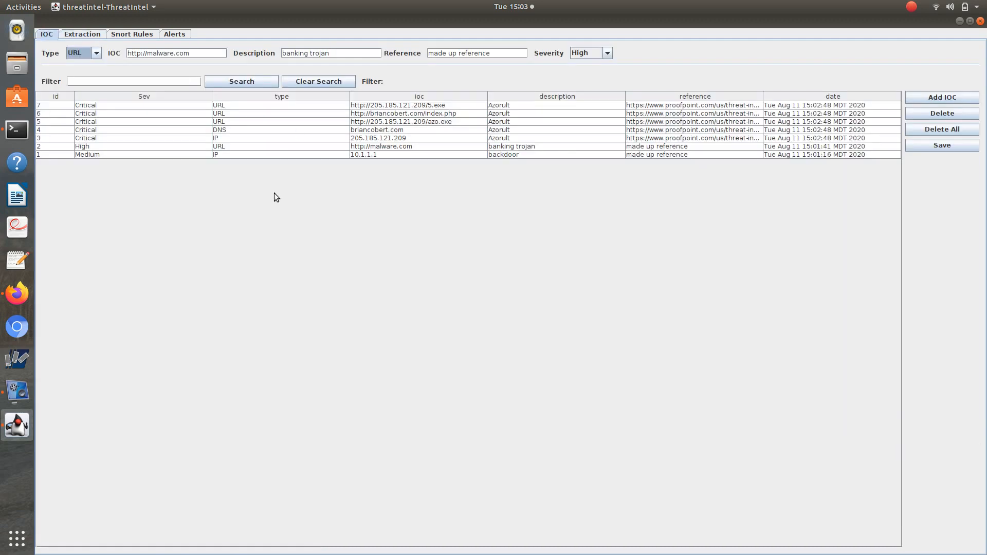
{"action": "left_click", "coordinate": [946, 148]}
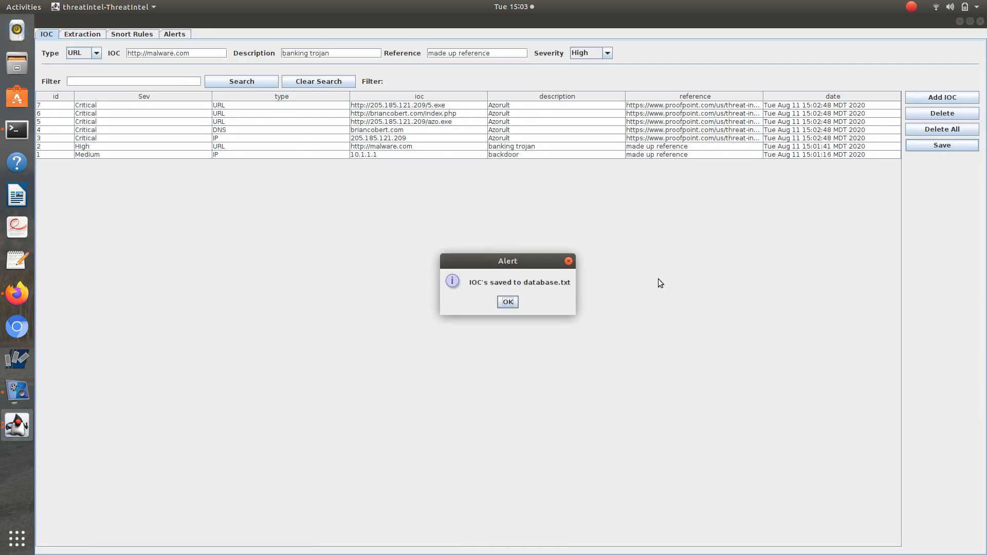
{"action": "left_click", "coordinate": [509, 302]}
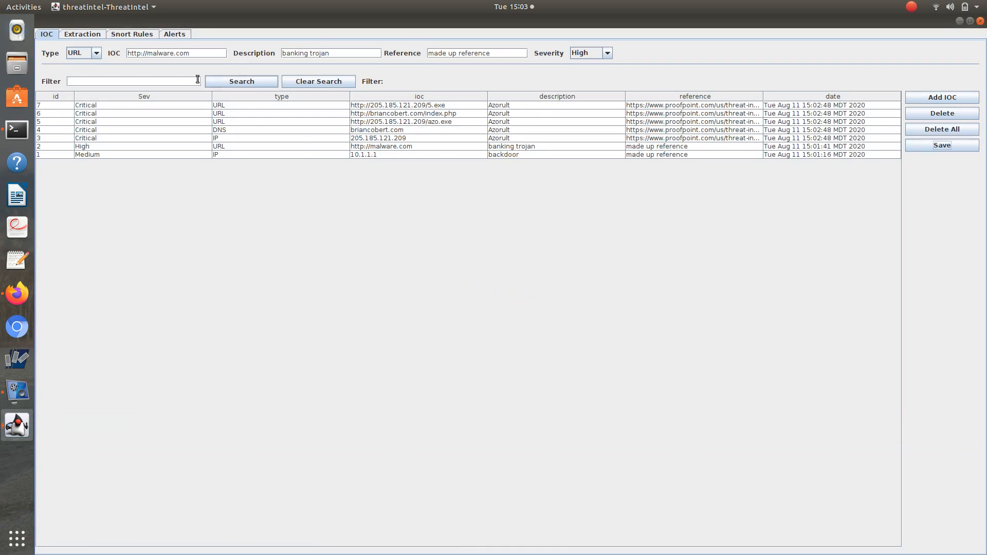
Review the pasted article text in the Extraction area and convert it into a list of indicators grouped by type.
{"action": "left_click", "coordinate": [96, 38]}
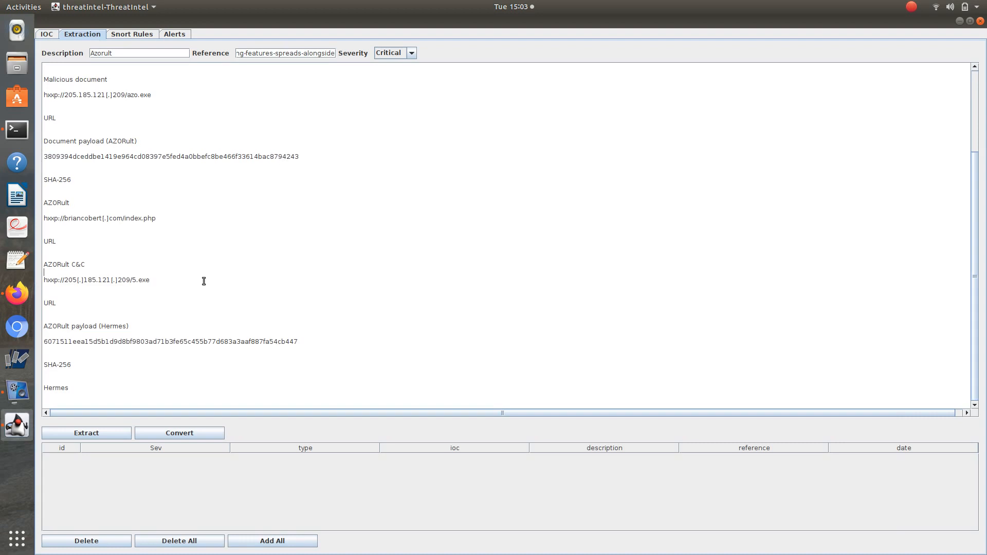
{"action": "scroll", "coordinate": [204, 280], "scroll_direction": "up", "scroll_amount": 5}
{"action": "scroll", "coordinate": [204, 276], "scroll_direction": "down", "scroll_amount": 5}
{"action": "scroll", "coordinate": [203, 273], "scroll_direction": "up", "scroll_amount": 5}
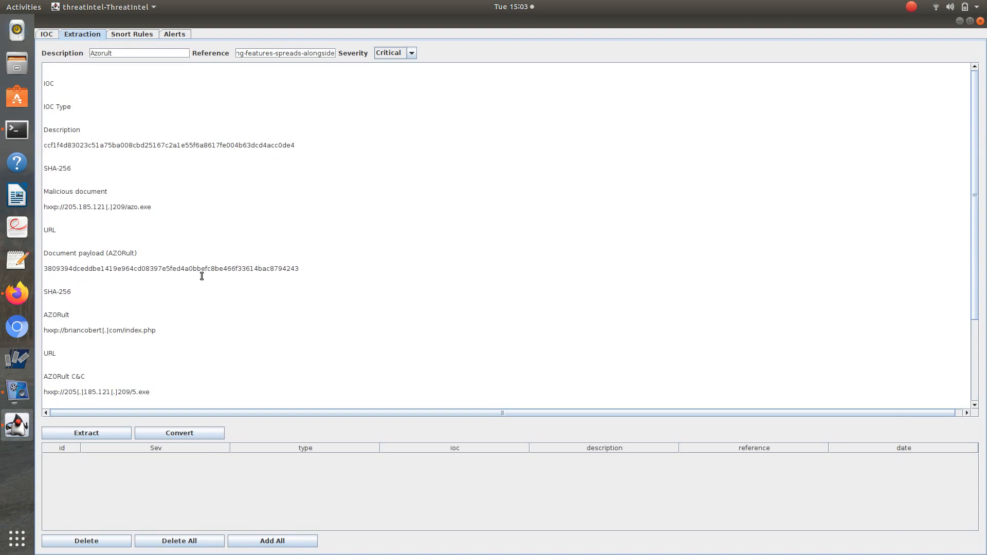
{"action": "scroll", "coordinate": [202, 273], "scroll_direction": "down", "scroll_amount": 5}
{"action": "left_click", "coordinate": [201, 276]}
{"action": "scroll", "coordinate": [202, 276], "scroll_direction": "up", "scroll_amount": 5}
{"action": "scroll", "coordinate": [204, 275], "scroll_direction": "down", "scroll_amount": 5}
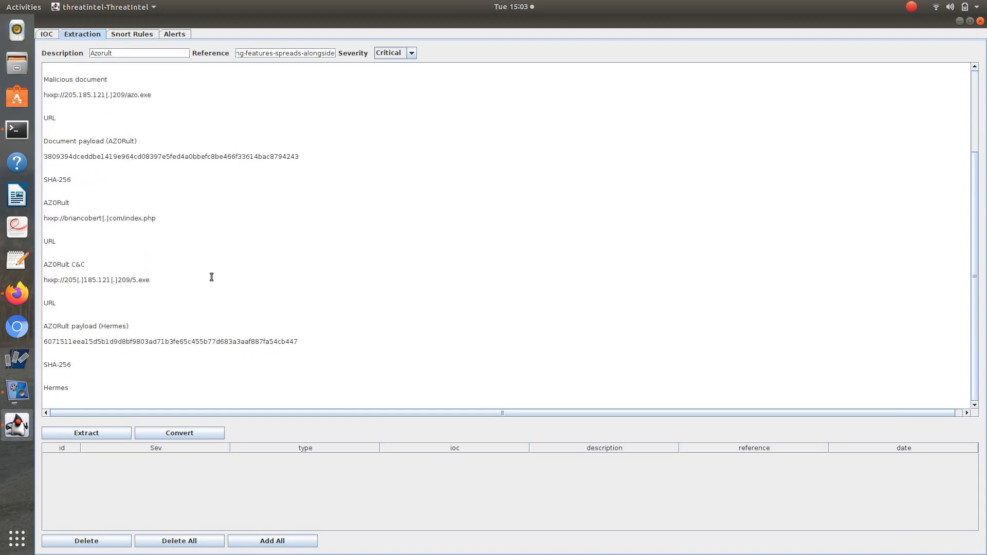
{"action": "left_click", "coordinate": [216, 433]}
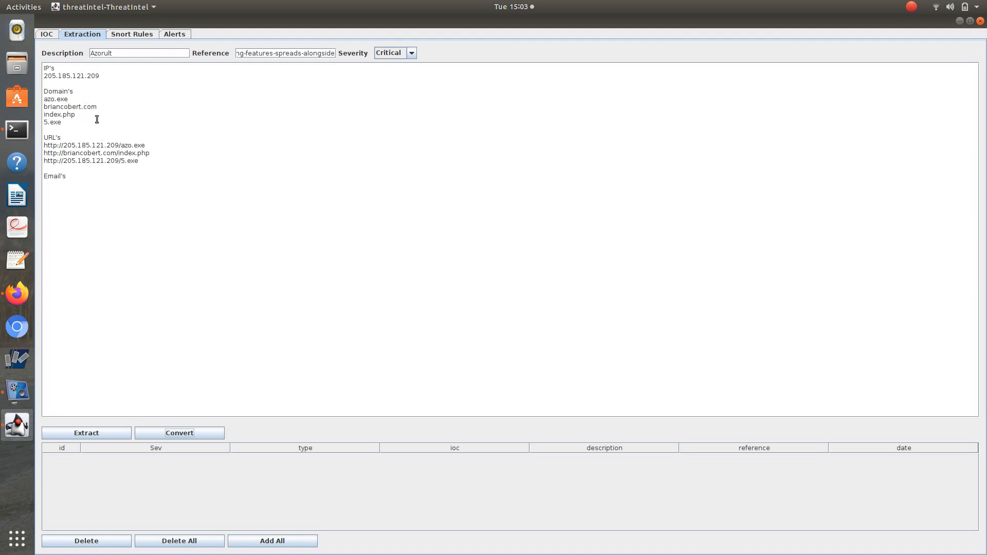
Remove azo.exe, index.php and 5.exe from the Domain's section of the converted text.
{"action": "double_click", "coordinate": [75, 99]}
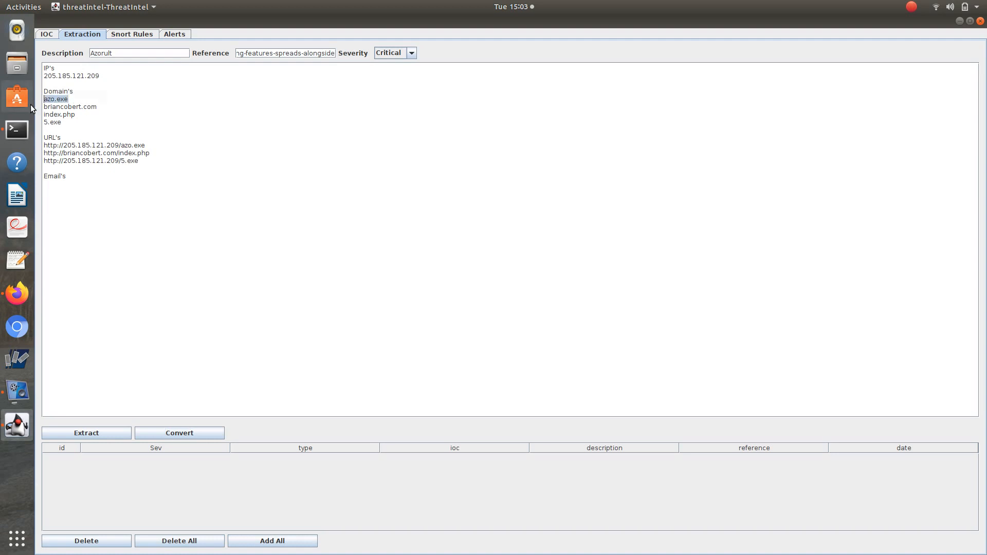
{"action": "key", "text": "BackSpace"}
{"action": "left_click_drag", "start_coordinate": [85, 115], "coordinate": [43, 115]}
{"action": "key", "text": "BackSpace"}
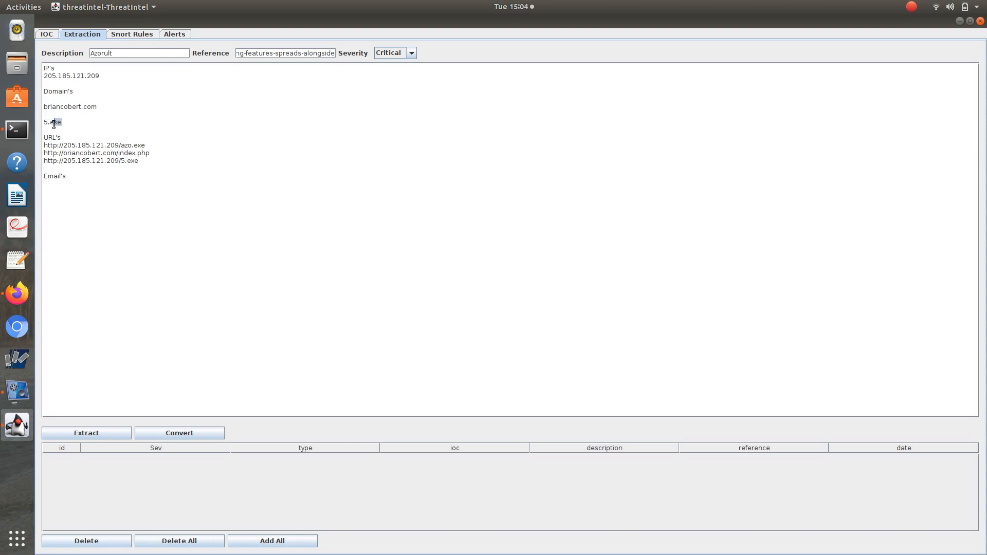
{"action": "double_click", "coordinate": [50, 122]}
{"action": "key", "text": "BackSpace"}
Extract the IOCs again from the edited text and add all of the results to the IOC list.
{"action": "left_click_drag", "start_coordinate": [152, 146], "coordinate": [121, 145]}
{"action": "left_click", "coordinate": [114, 434]}
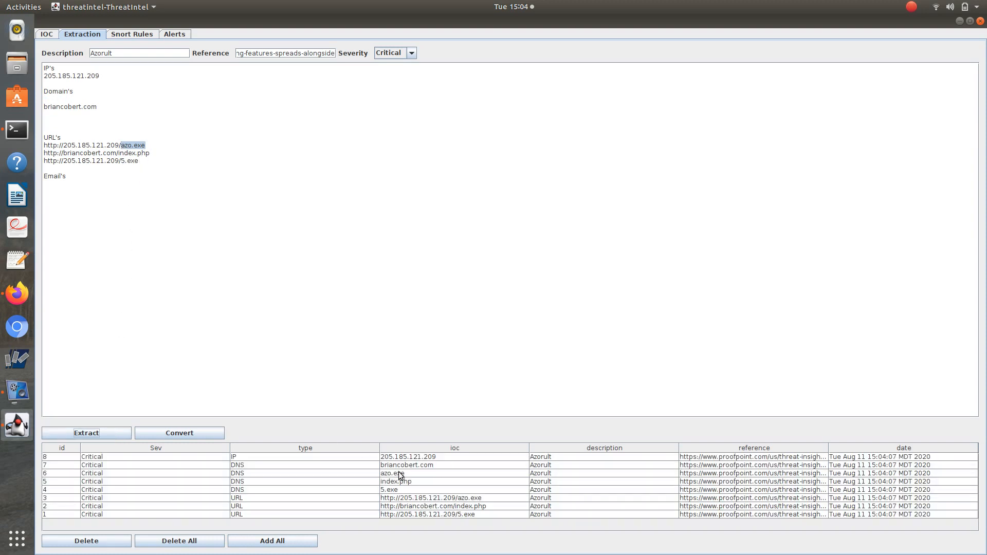
{"action": "left_click", "coordinate": [400, 473]}
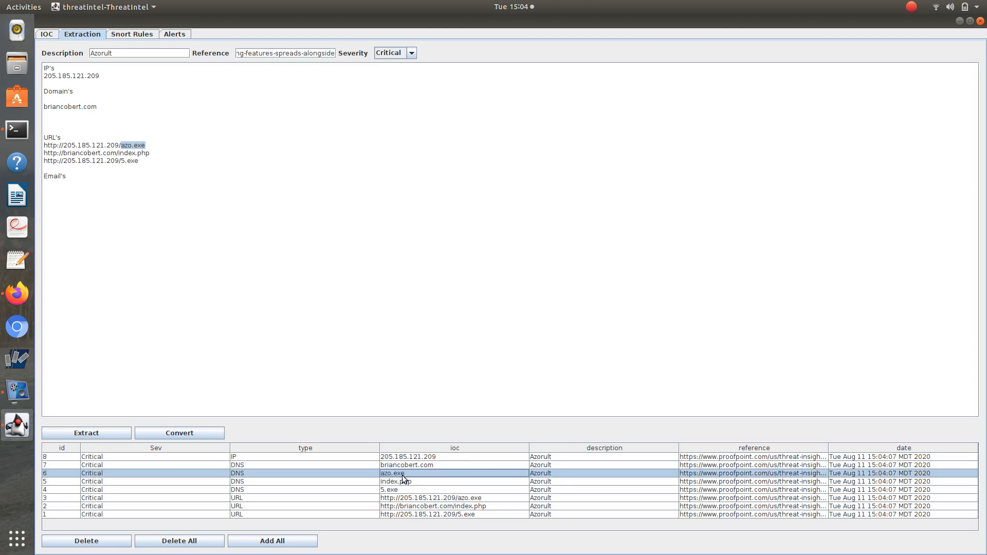
{"action": "left_click", "coordinate": [400, 491]}
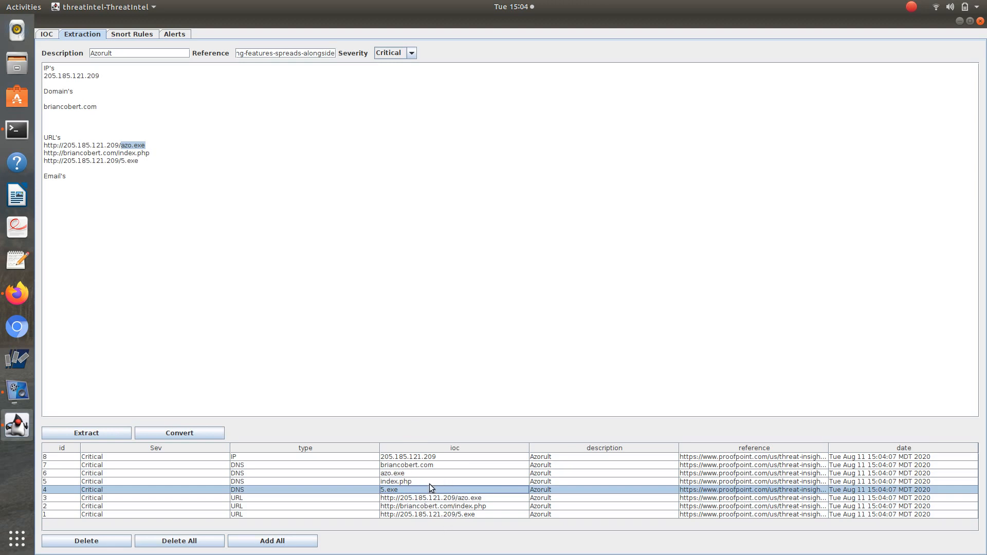
{"action": "left_click", "coordinate": [275, 541]}
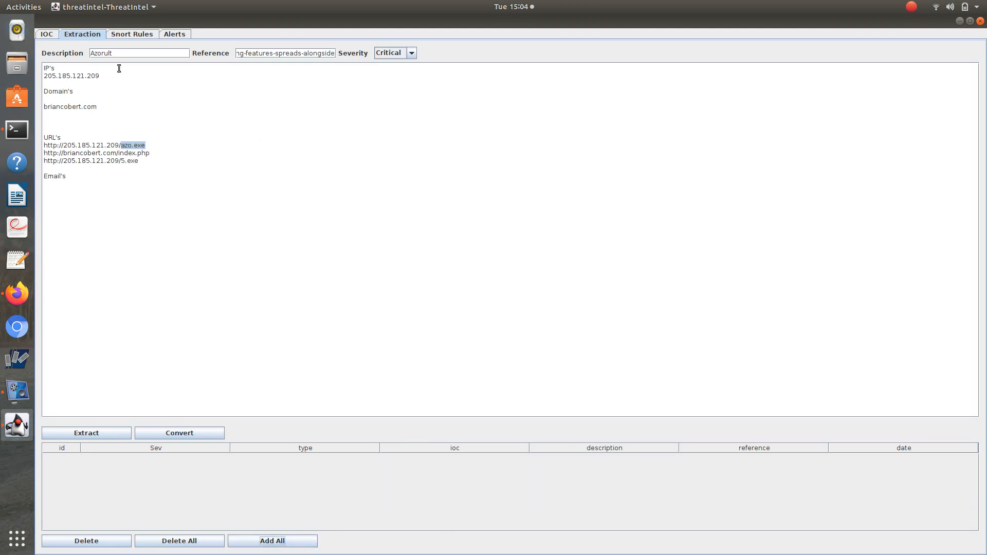
Generate Snort rules for 5 days of IOCs with starting Sid 200030, and select the rule text.
{"action": "left_click", "coordinate": [116, 35]}
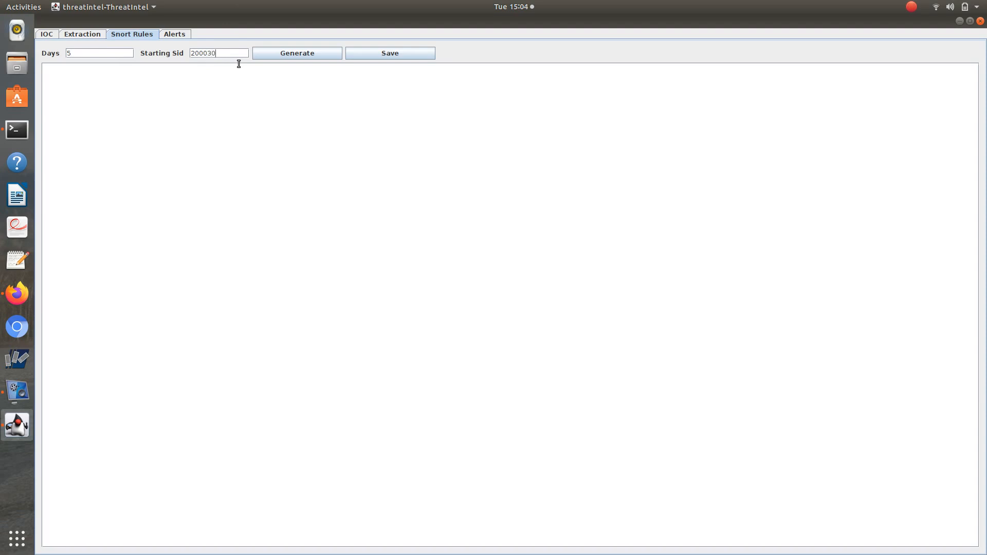
{"action": "left_click", "coordinate": [302, 52]}
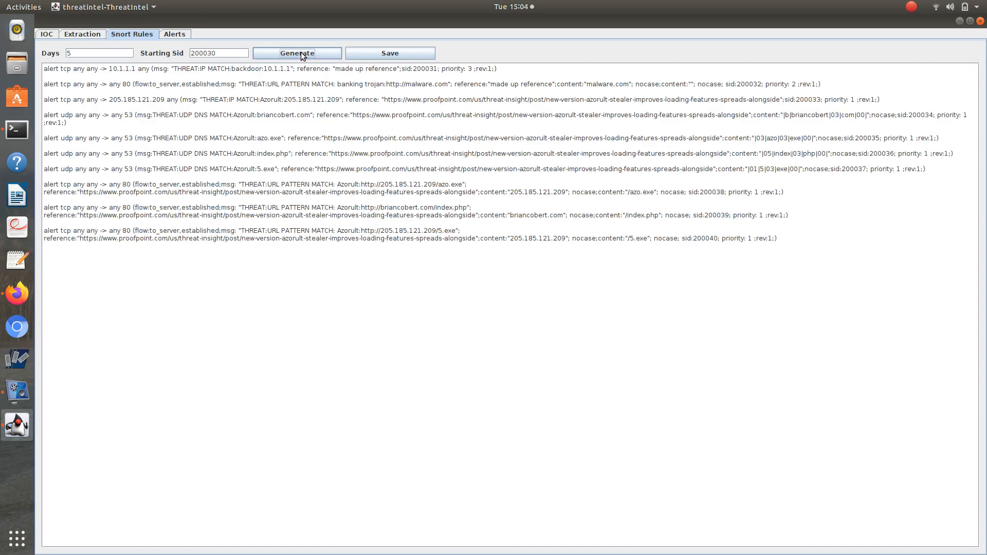
{"action": "left_click_drag", "start_coordinate": [766, 275], "coordinate": [7, 15]}
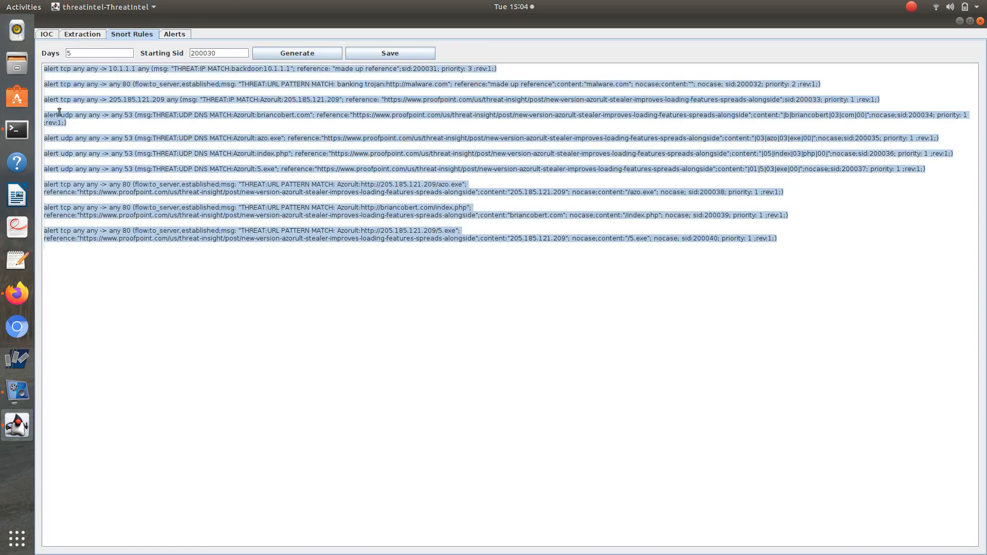
Save the generated Snort rules to the Desktop folder as snortrules.rules.
{"action": "left_click", "coordinate": [387, 55]}
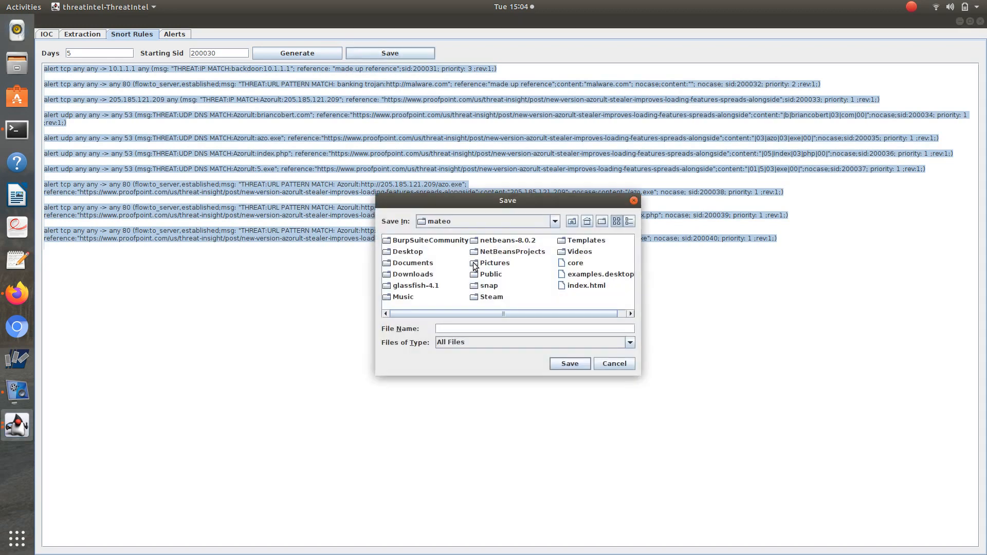
{"action": "double_click", "coordinate": [409, 251]}
{"action": "left_click", "coordinate": [453, 332]}
{"action": "type", "text": "snor"}
{"action": "type", "text": "trules"}
{"action": "type", "text": ".txt"}
{"action": "key", "text": "Return"}
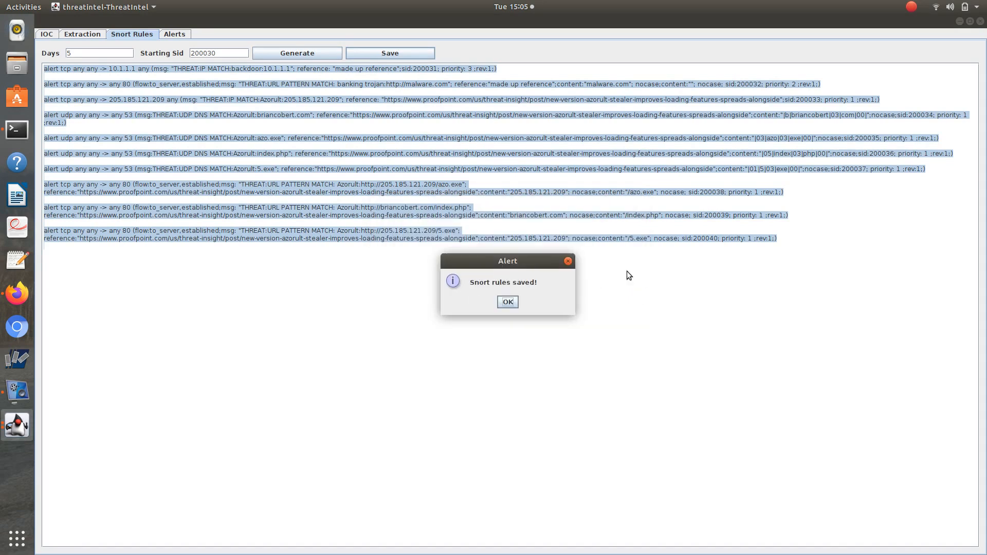
{"action": "left_click", "coordinate": [507, 302]}
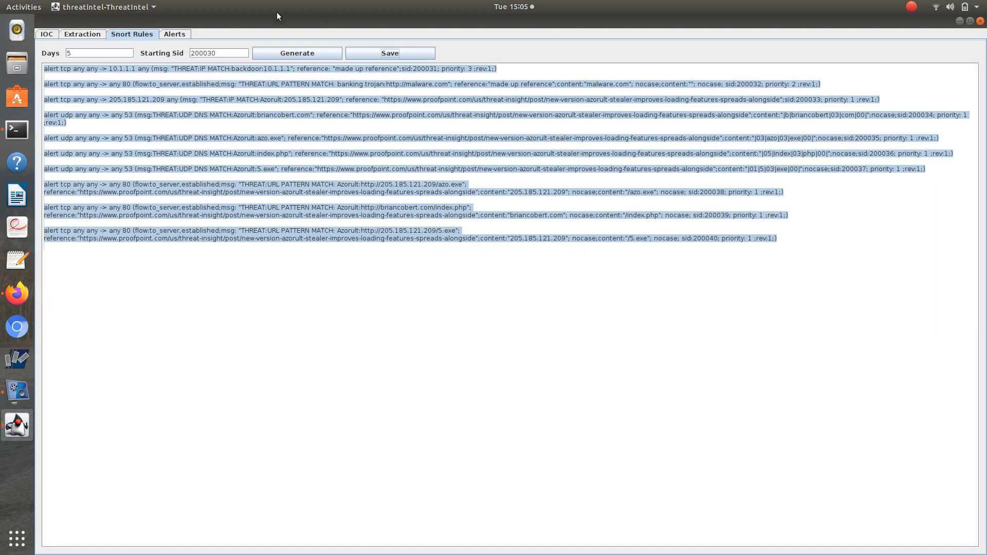
Load access-log.txt from the Desktop folder to scan it for threat alerts.
{"action": "left_click", "coordinate": [177, 34]}
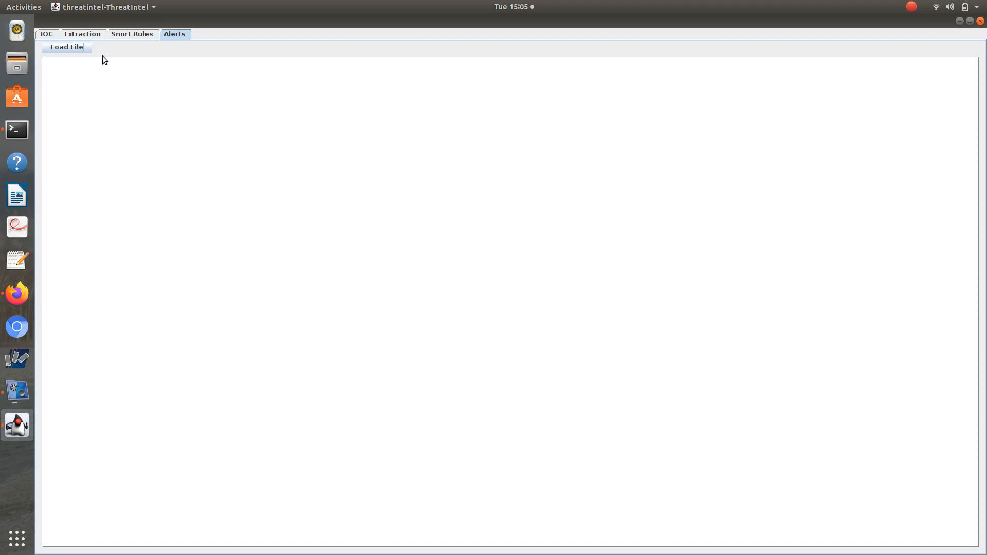
{"action": "left_click", "coordinate": [82, 45]}
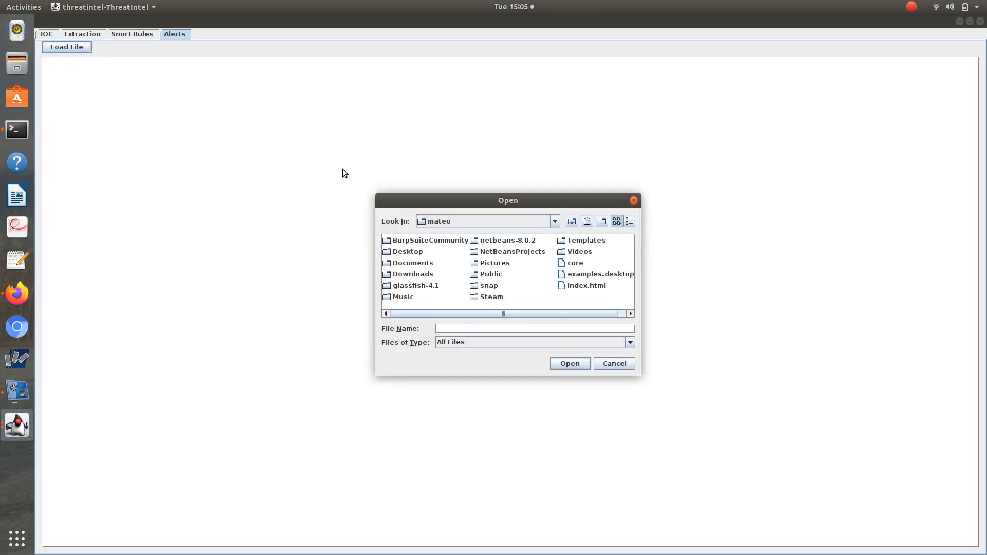
{"action": "double_click", "coordinate": [408, 251]}
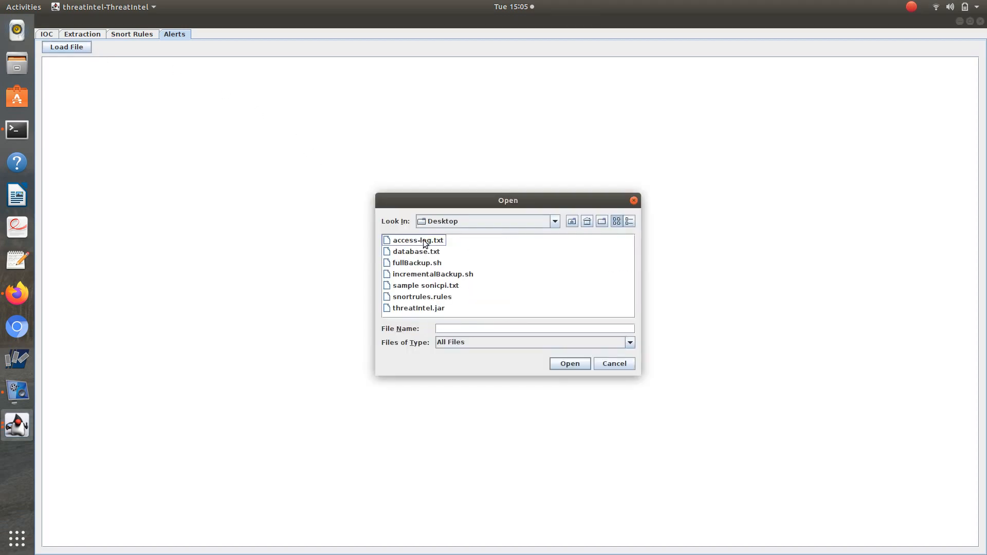
{"action": "left_click", "coordinate": [425, 243]}
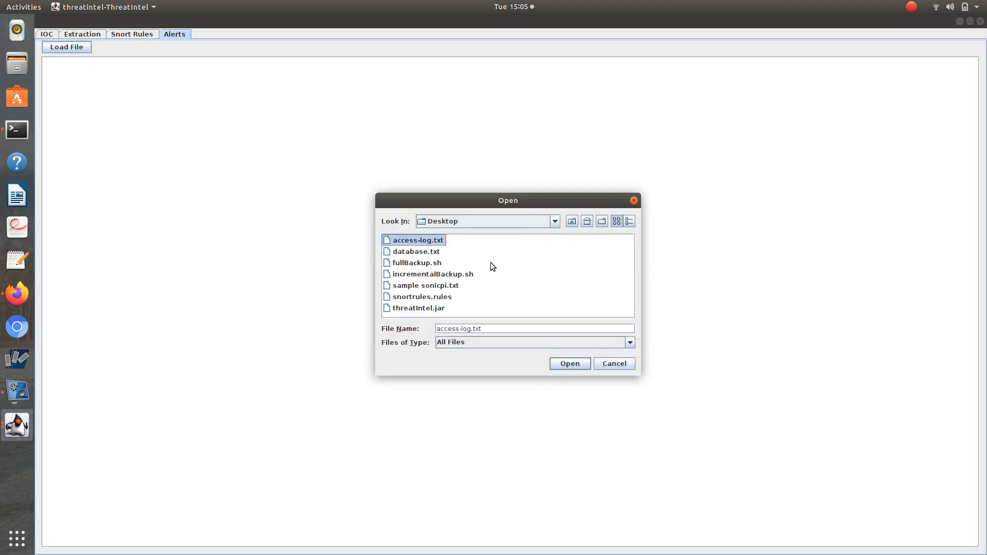
{"action": "left_click", "coordinate": [575, 362]}
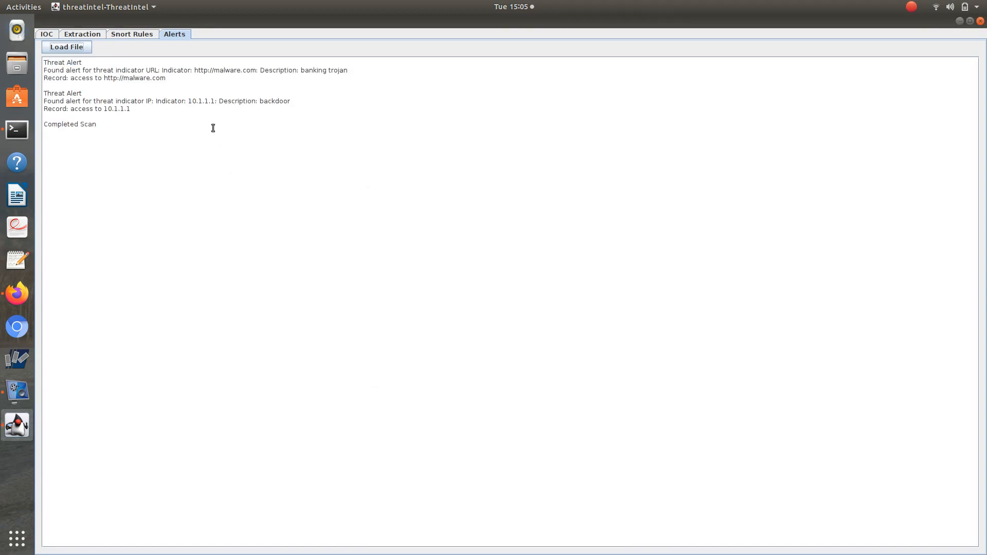
Examine the indicator, description and record of each threat alert produced by the log scan.
{"action": "left_click", "coordinate": [193, 86]}
{"action": "left_click_drag", "start_coordinate": [166, 78], "coordinate": [248, 71]}
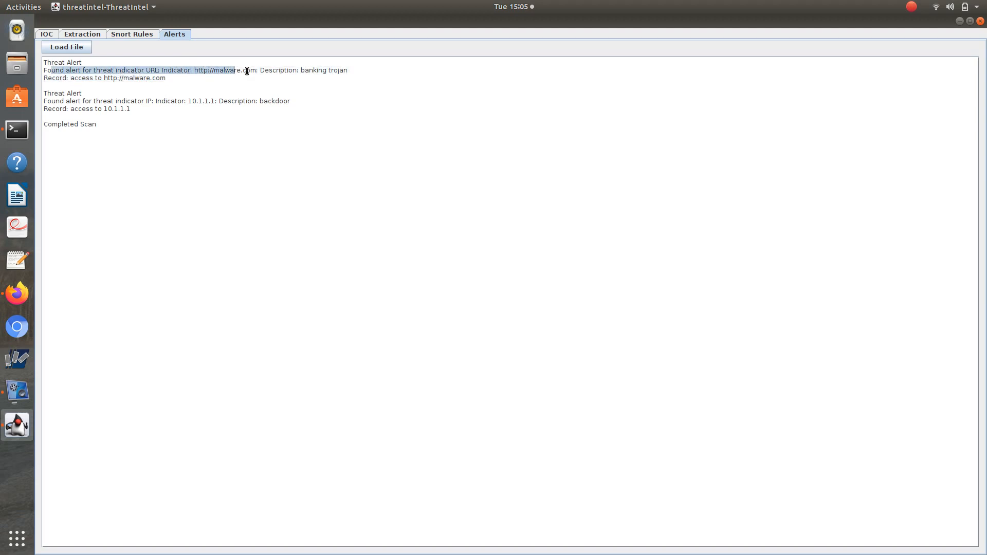
{"action": "left_click", "coordinate": [247, 71]}
{"action": "left_click", "coordinate": [283, 71]}
{"action": "left_click_drag", "start_coordinate": [333, 79], "coordinate": [130, 51]}
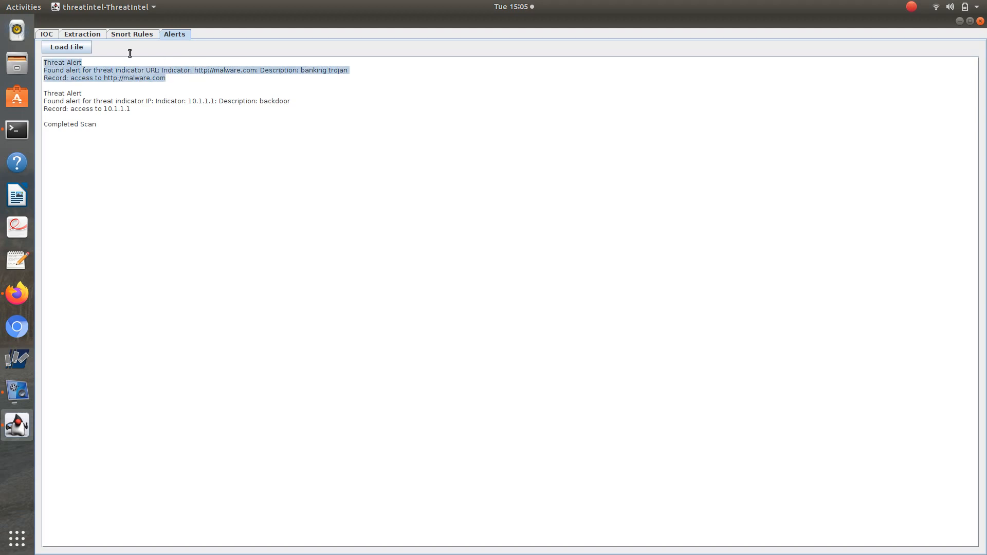
{"action": "left_click", "coordinate": [105, 108]}
{"action": "left_click_drag", "start_coordinate": [143, 110], "coordinate": [102, 110]}
{"action": "left_click_drag", "start_coordinate": [264, 99], "coordinate": [288, 103]}
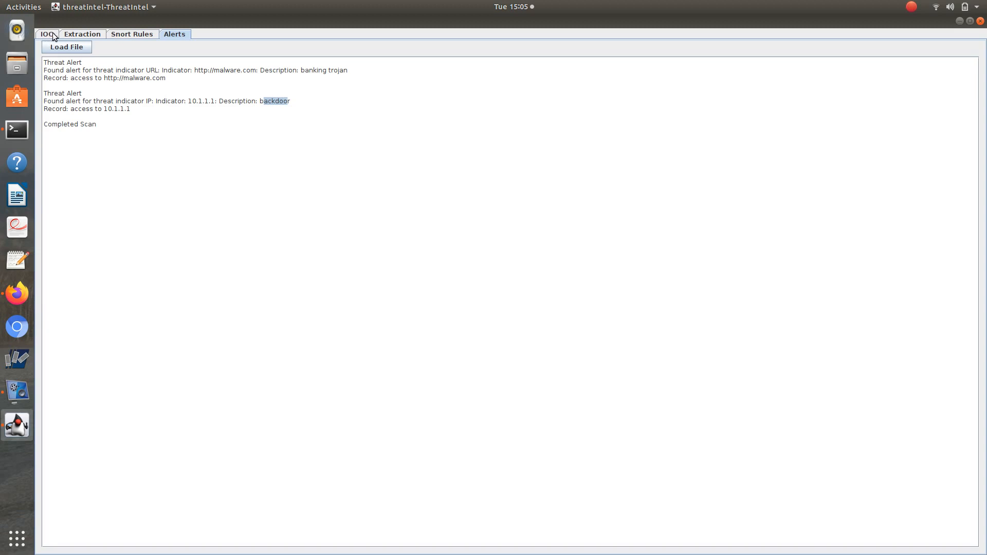
Close the threatIntel application.
{"action": "left_click", "coordinate": [980, 22]}
{"action": "left_click", "coordinate": [17, 390]}
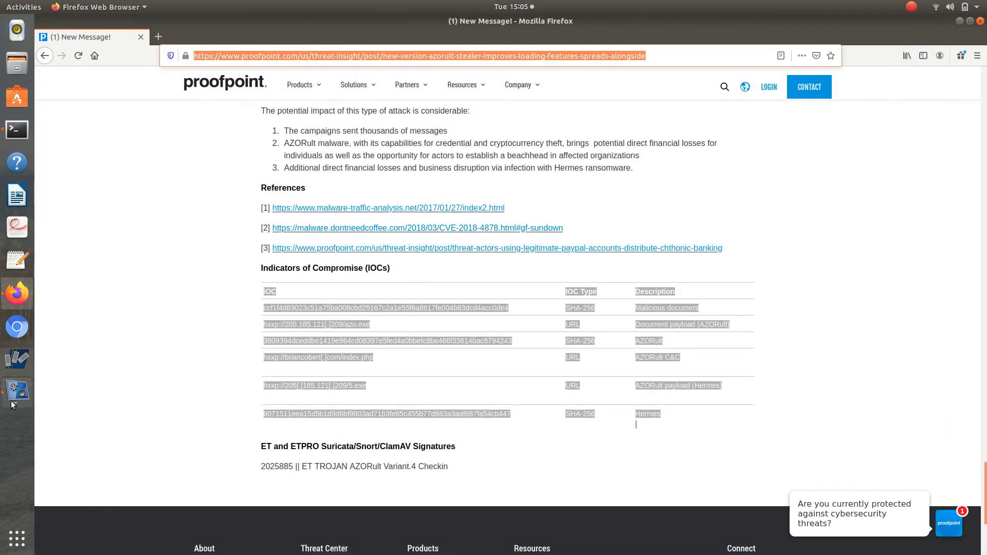